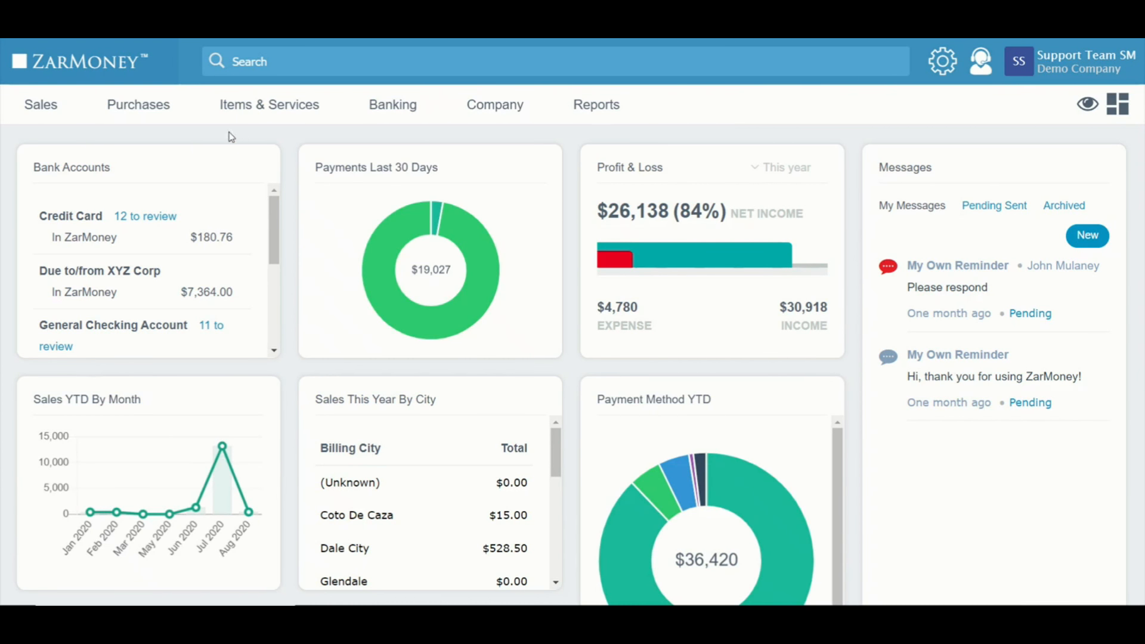
Start a new purchase order with Card Stock Supply as the vendor
mouse_move(135, 107)
left_click(242, 187)
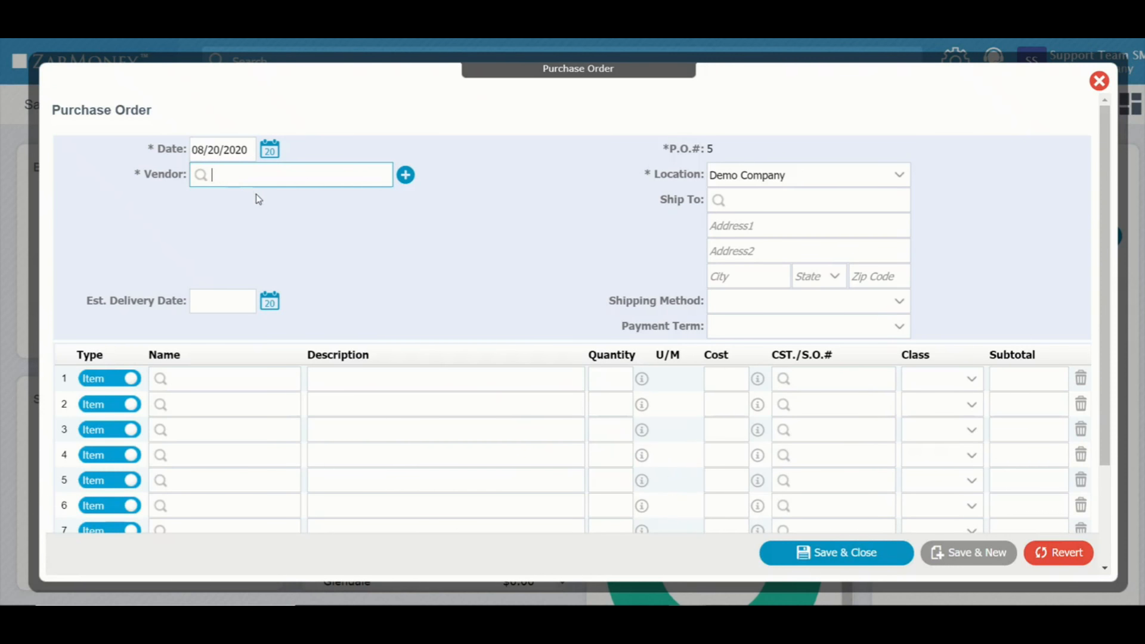
type("Card")
left_click(305, 237)
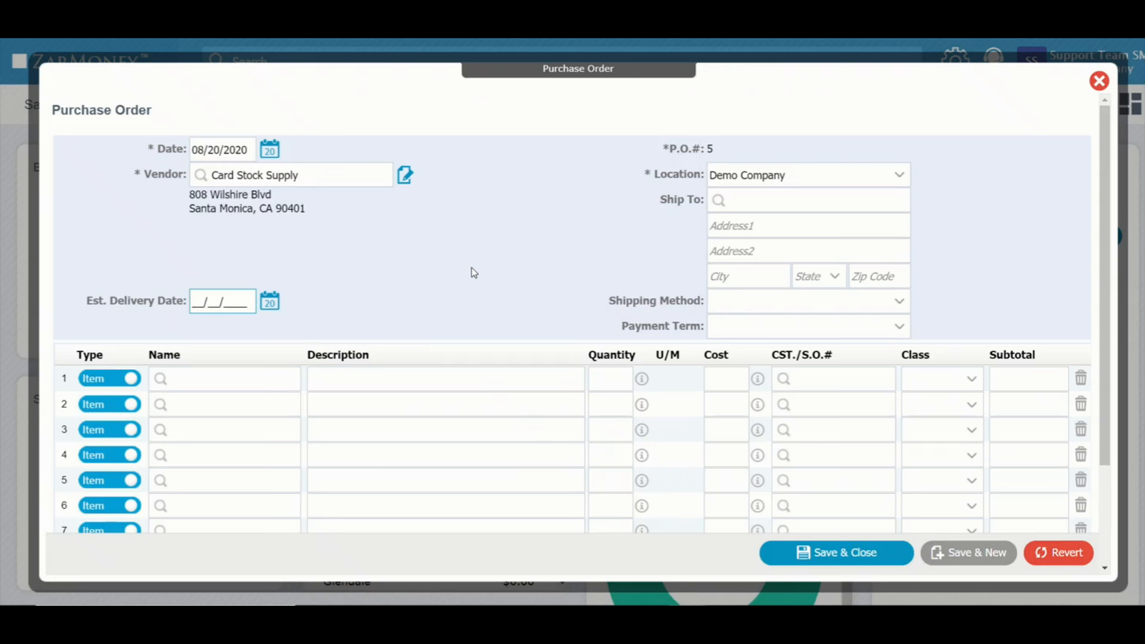
Add the Ink item to the purchase order's first line with quantity 45, and save and close the order
left_click(256, 382)
type("Ink")
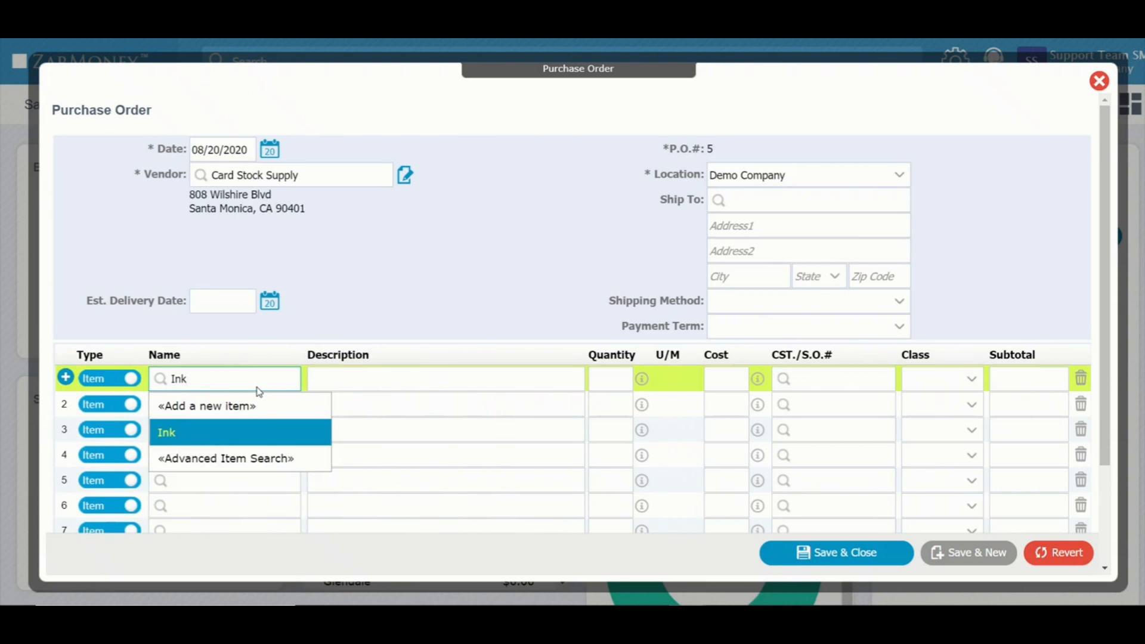
left_click(258, 425)
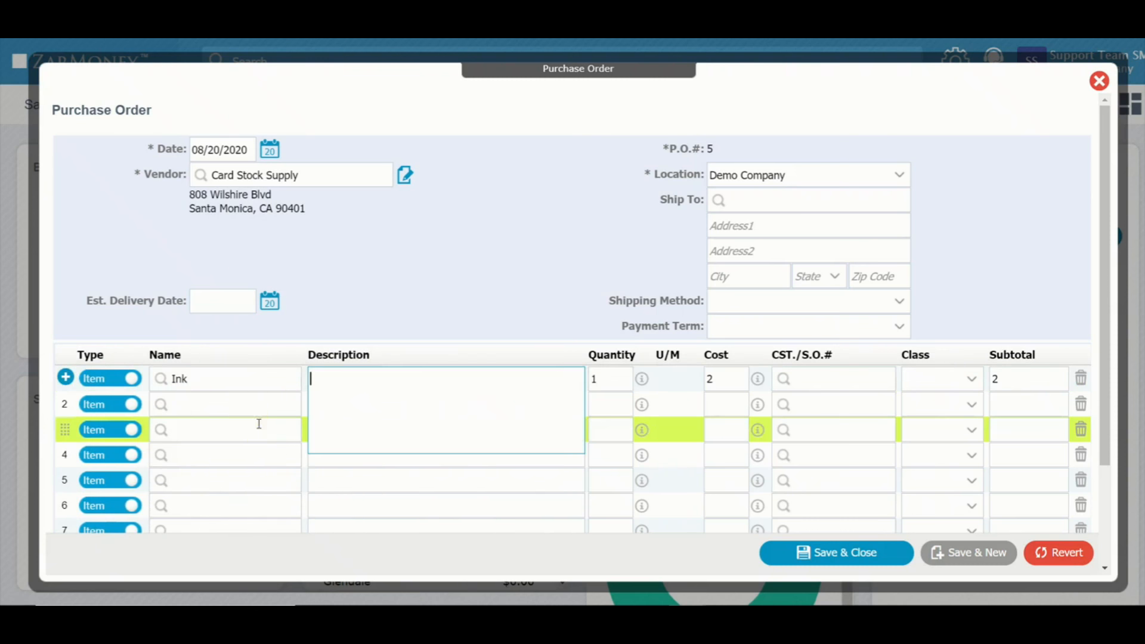
left_click(512, 285)
left_click(620, 380)
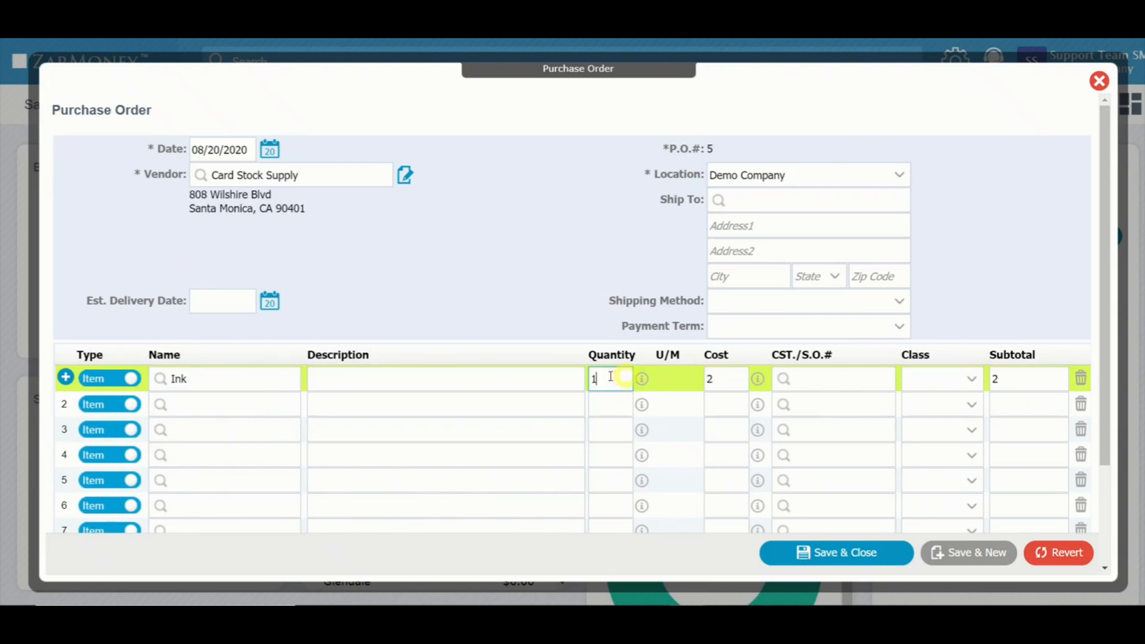
type("45")
left_click(1060, 291)
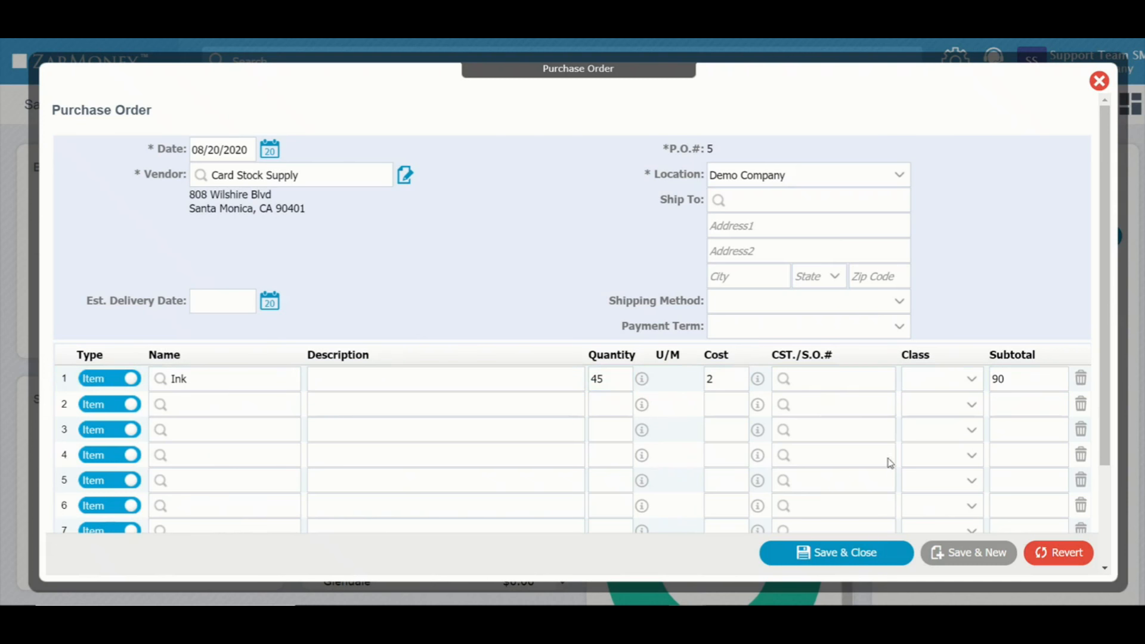
left_click(858, 554)
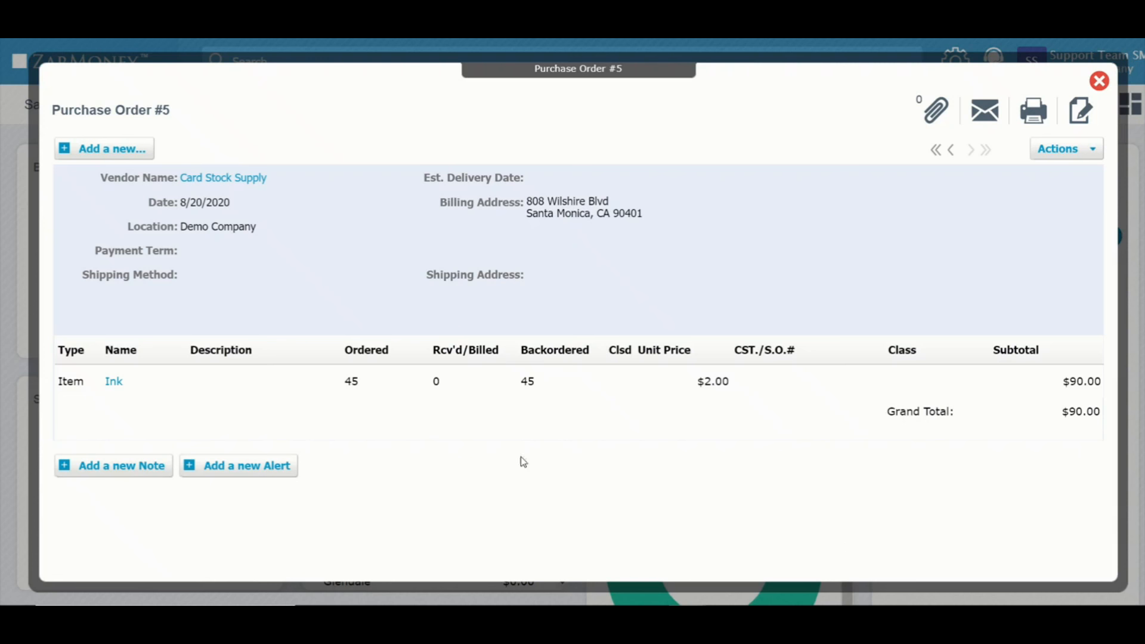
Examine the Ink item's stock and on-order quantities from the purchase order, and close the item summary
left_click(113, 383)
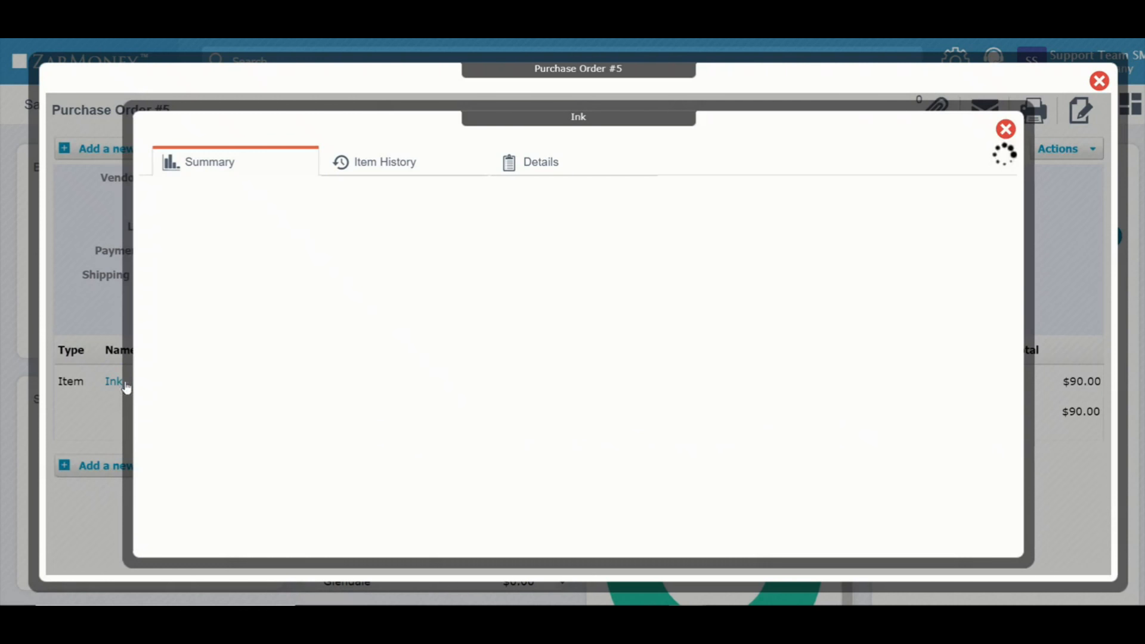
scroll(631, 446, "down", 2)
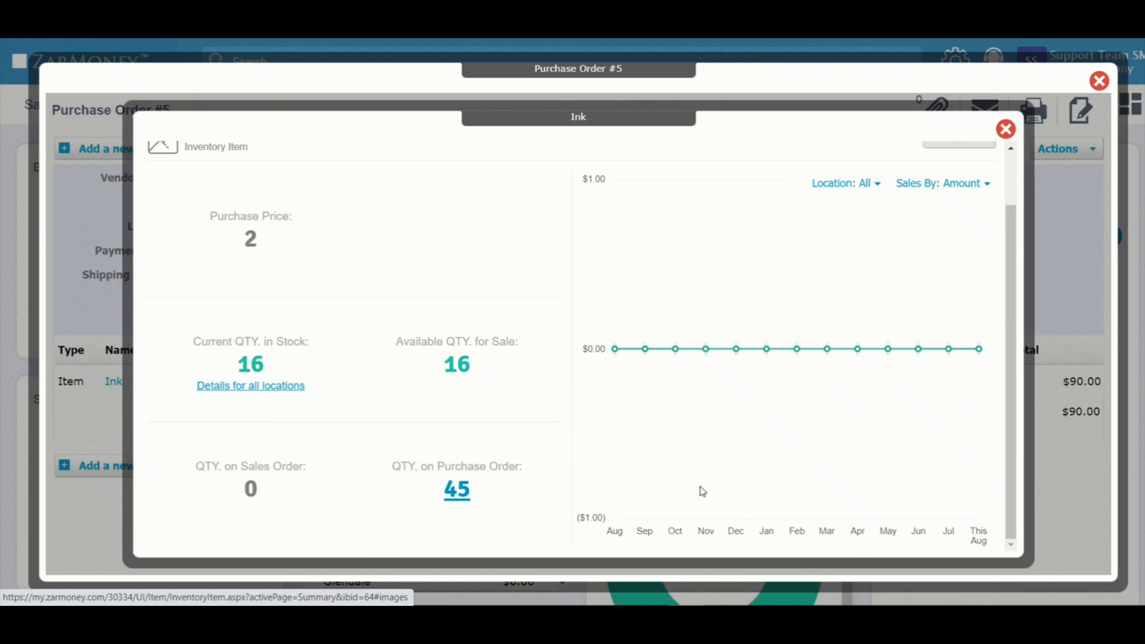
scroll(917, 475, "up", 1)
scroll(917, 474, "up", 1)
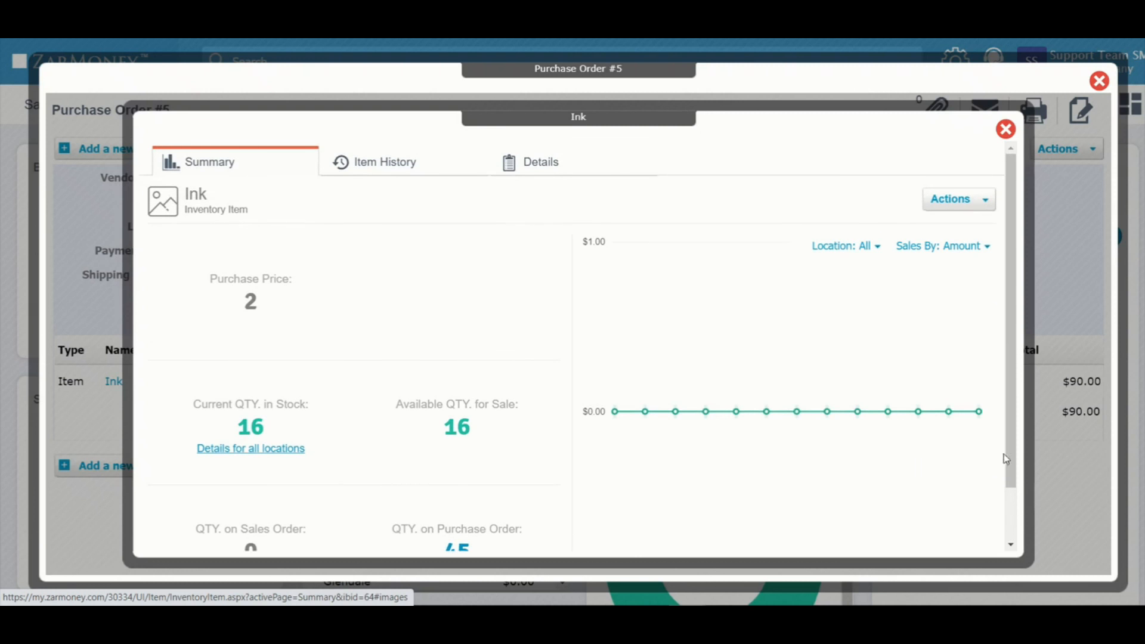
left_click(1006, 130)
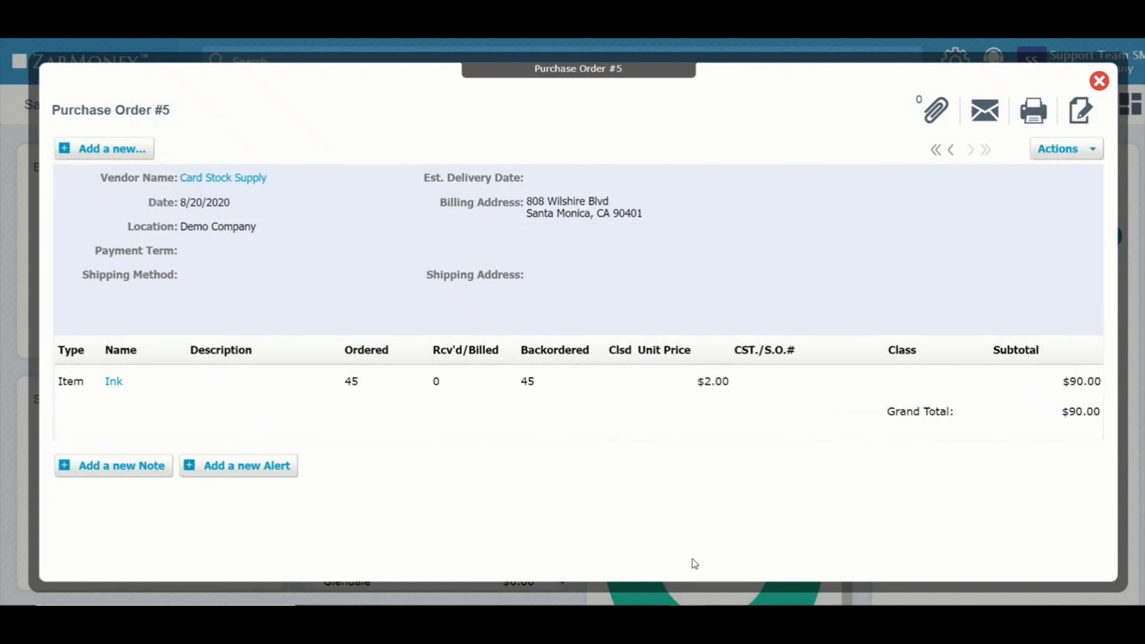
Receive the items of the Ink purchase order in full, and save and close the receipt
left_click(1089, 150)
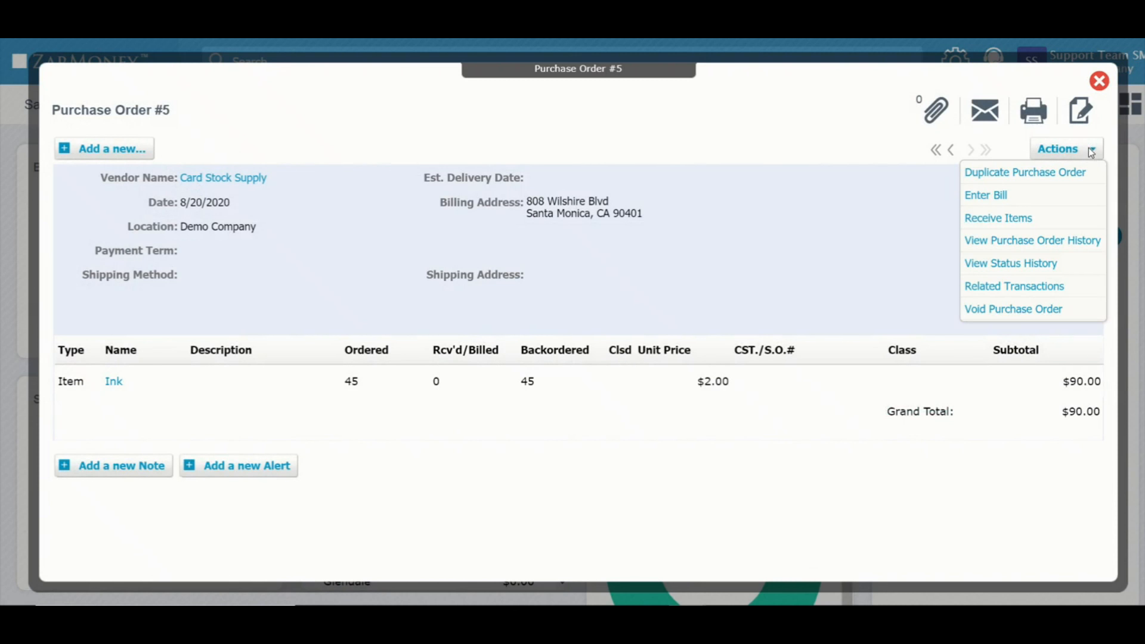
left_click(1080, 224)
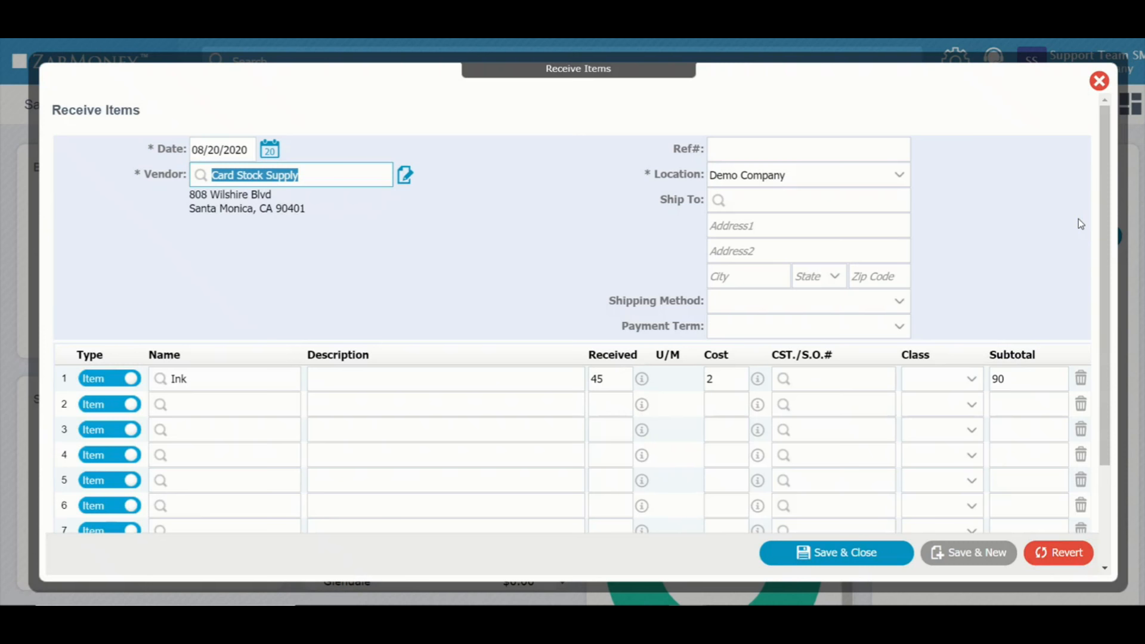
left_click(1079, 219)
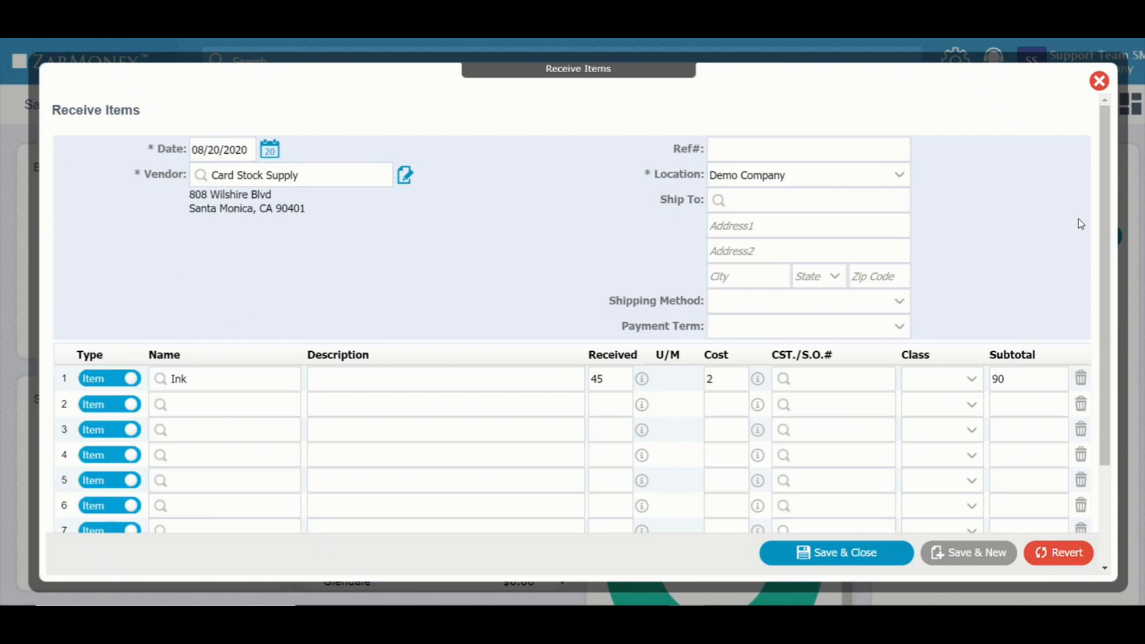
left_click(829, 558)
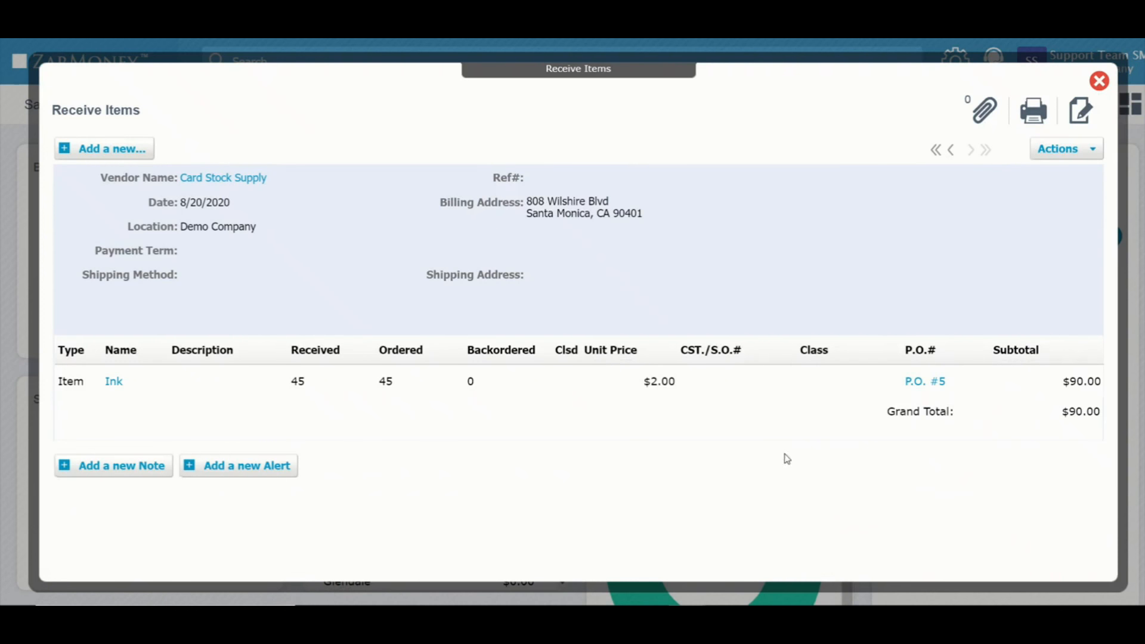
Check the Ink item's stock and on-order quantities from the receipt, and close the item summary and the receipt
left_click(114, 383)
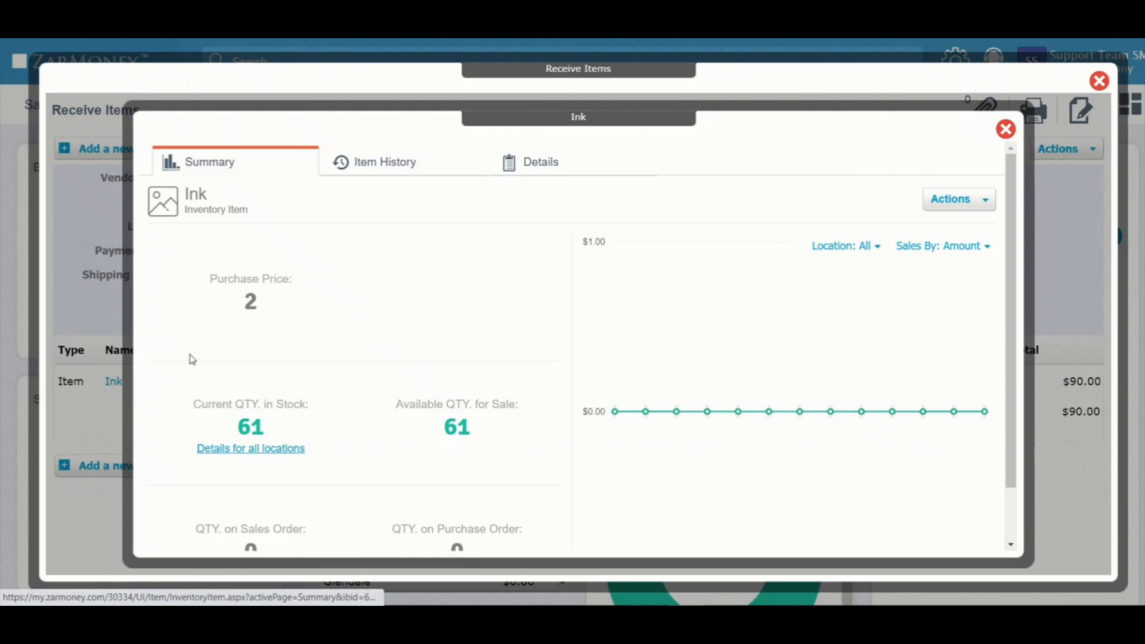
scroll(571, 321, "down", 1)
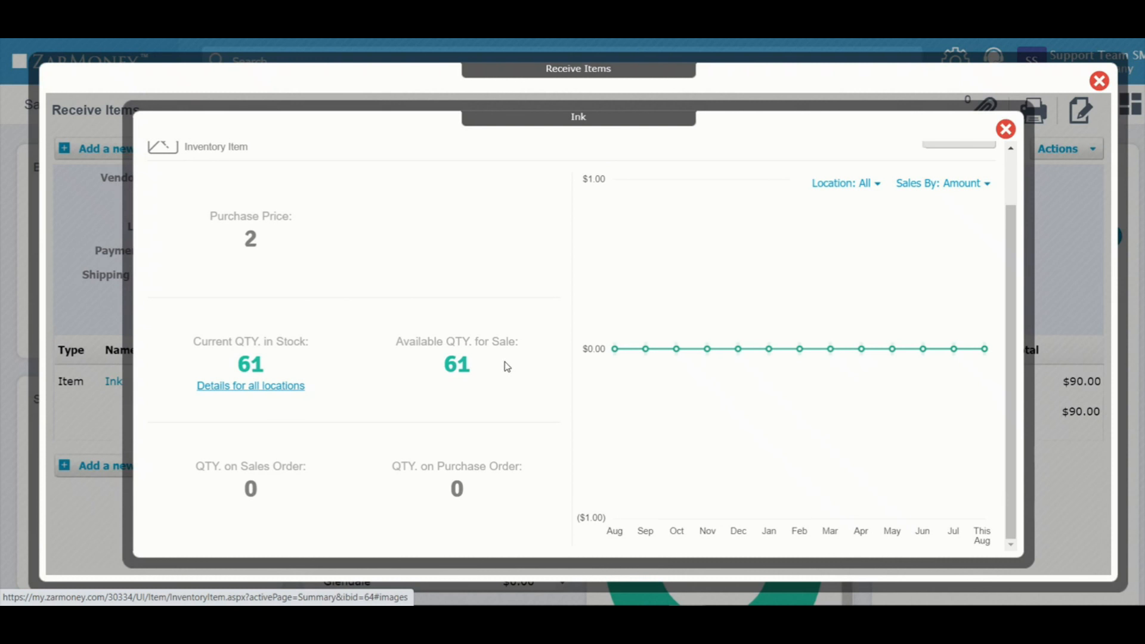
left_click(1008, 130)
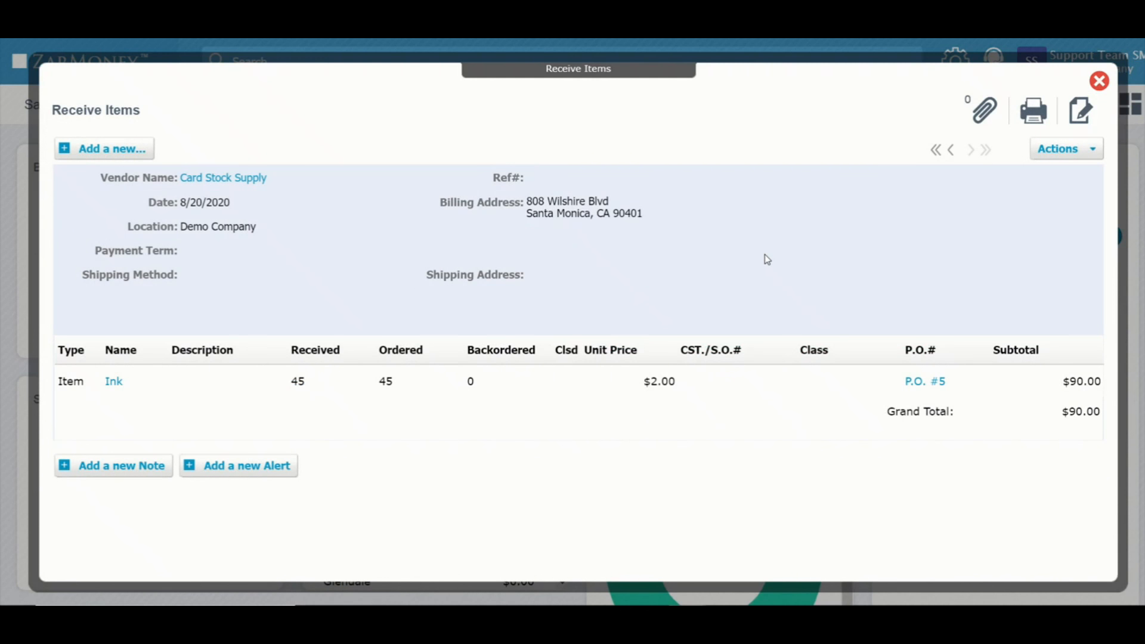
left_click(1099, 81)
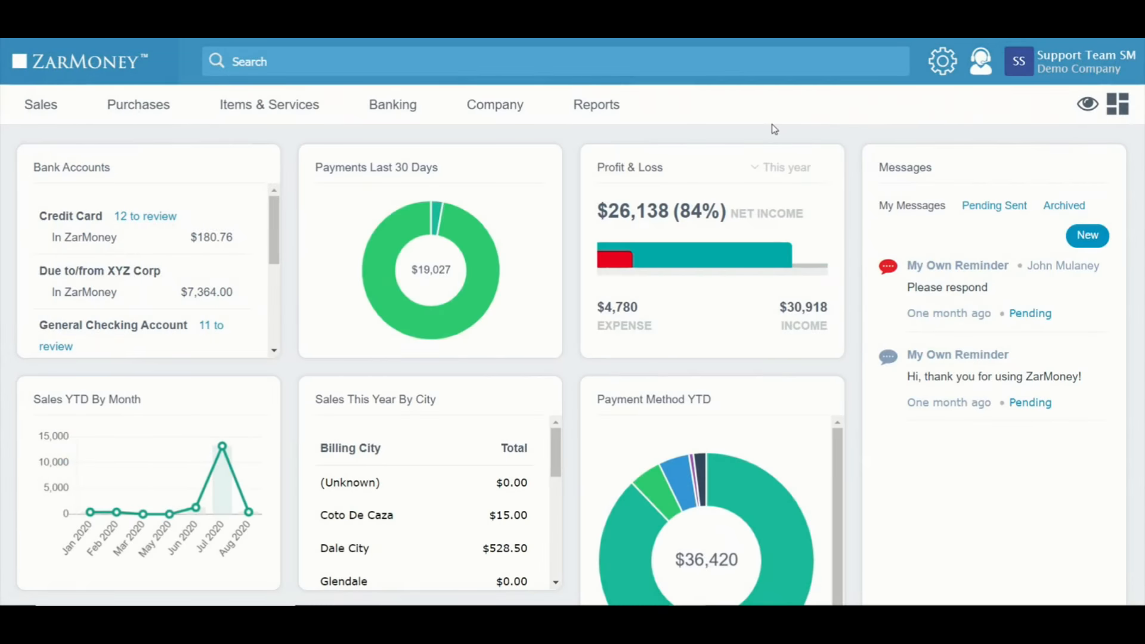
Open the Pending Item Receipt account's register from the chart of accounts
mouse_move(495, 106)
left_click(473, 140)
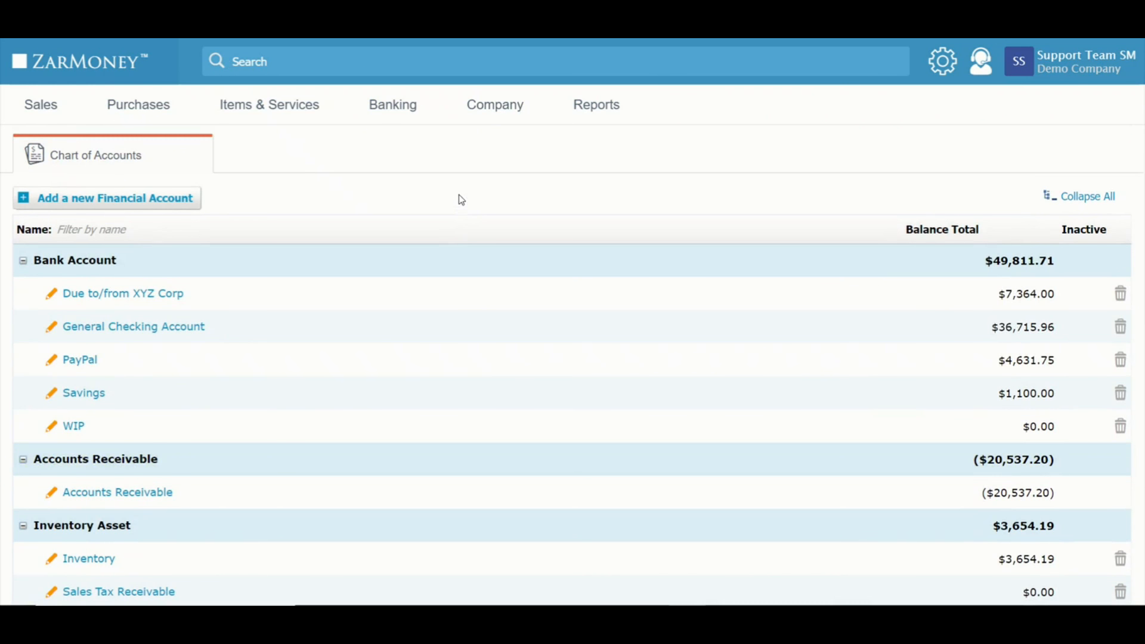
scroll(462, 200, "down", 20)
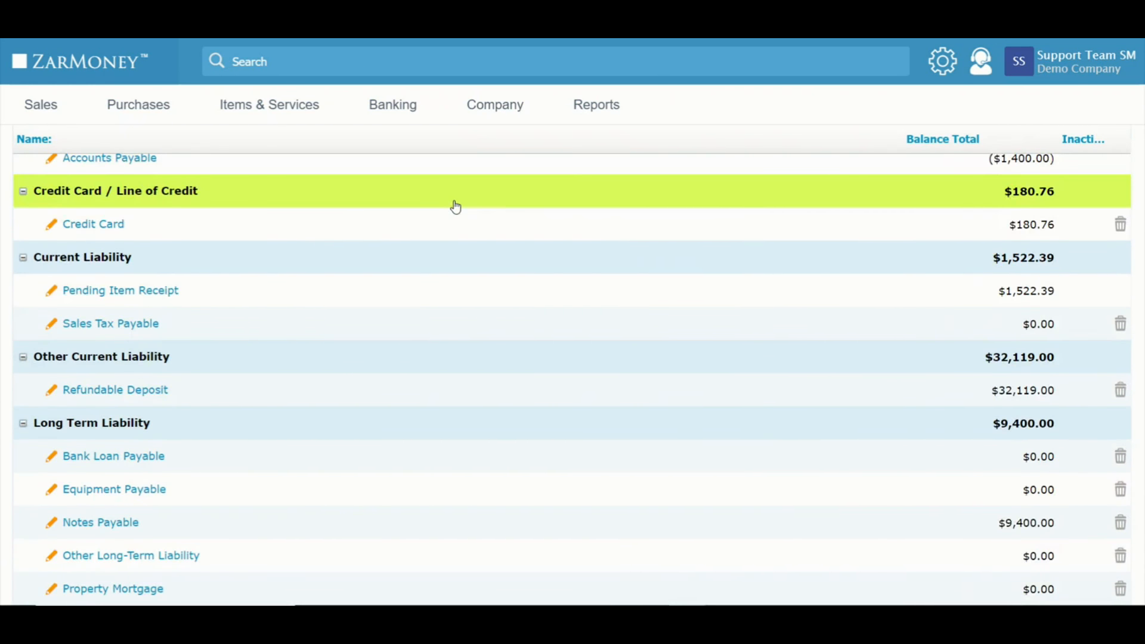
scroll(456, 207, "down", 1)
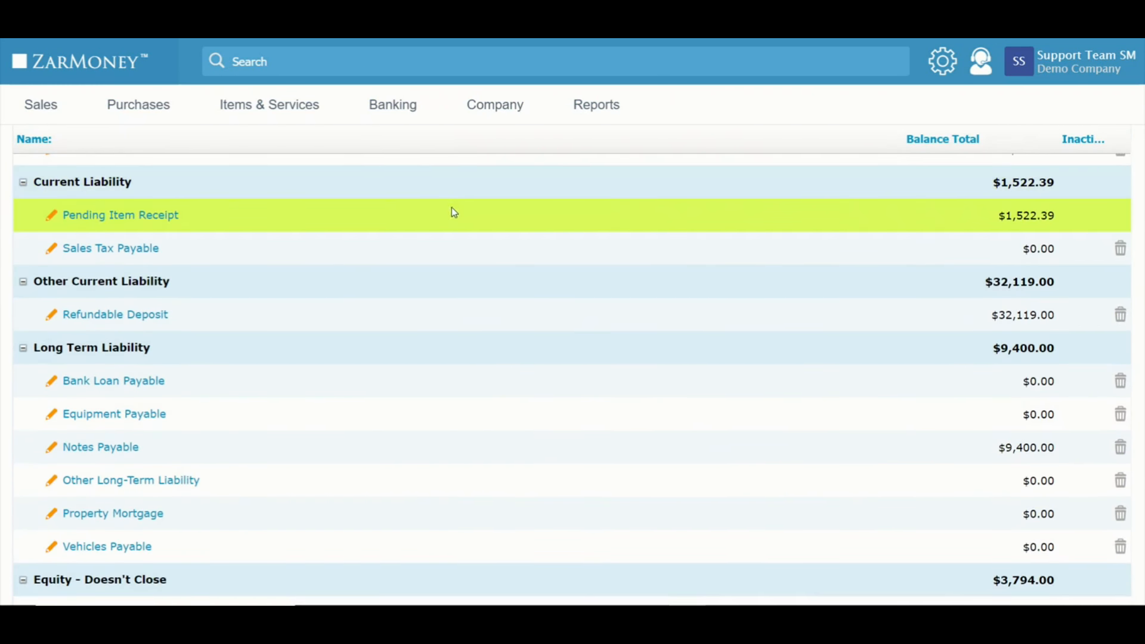
left_click(162, 218)
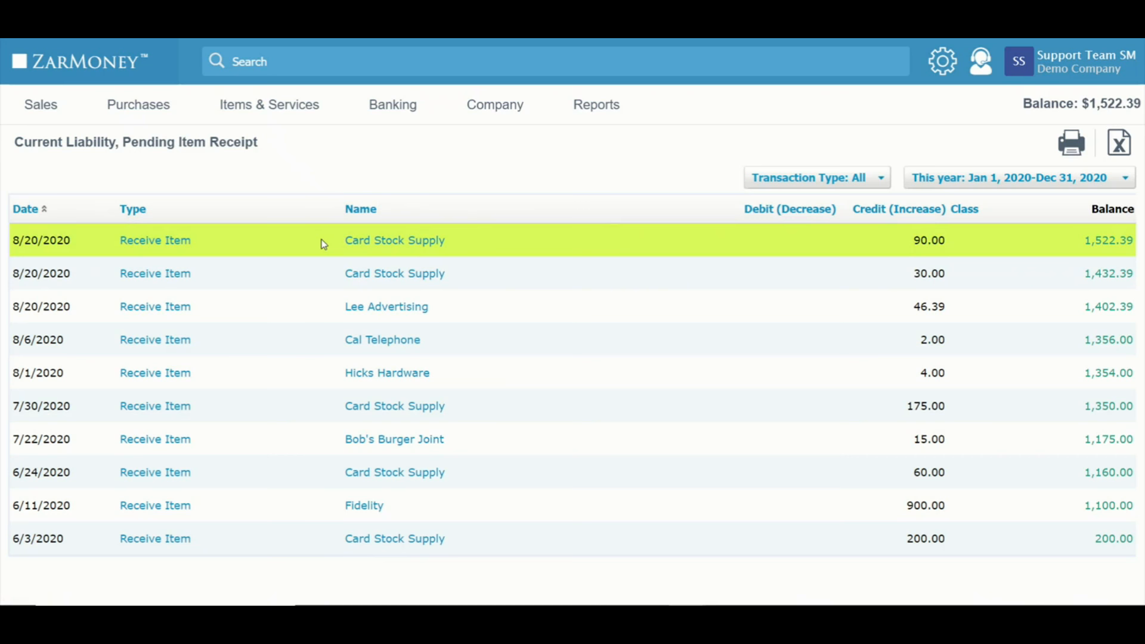
Open the newest Card Stock Supply item receipt, view its account registers, and close them
left_click(166, 243)
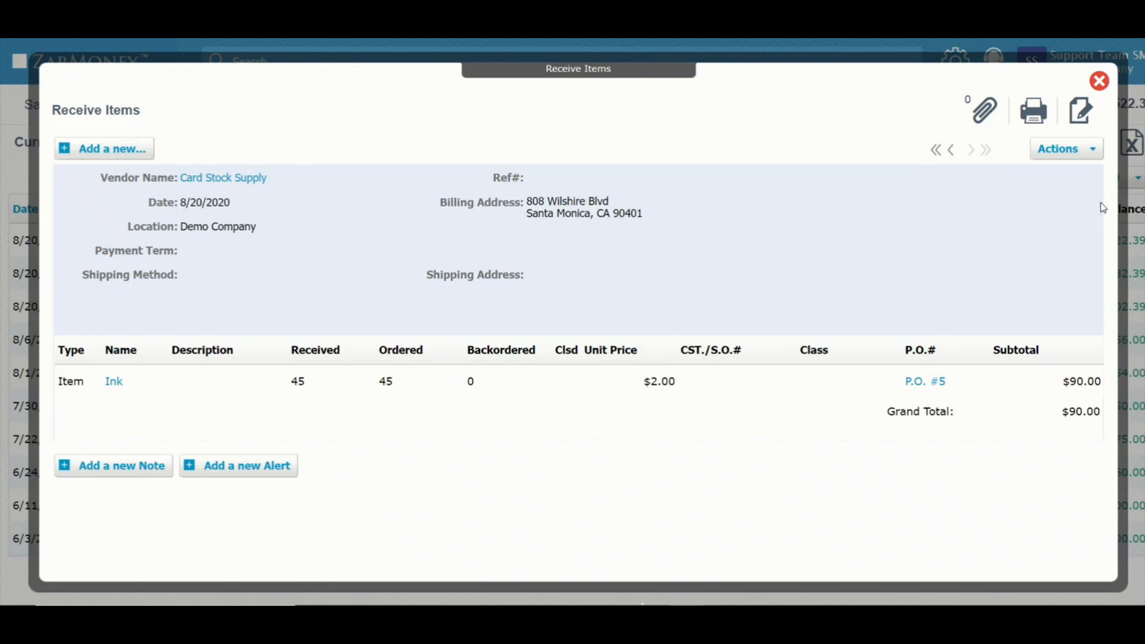
left_click(1096, 149)
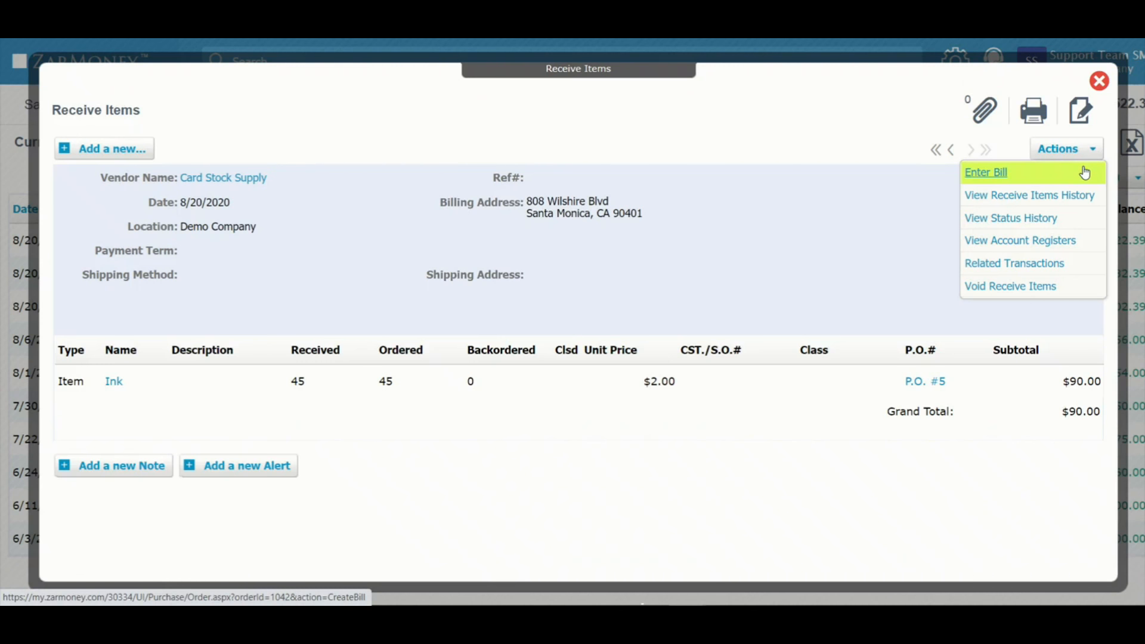
left_click(1072, 240)
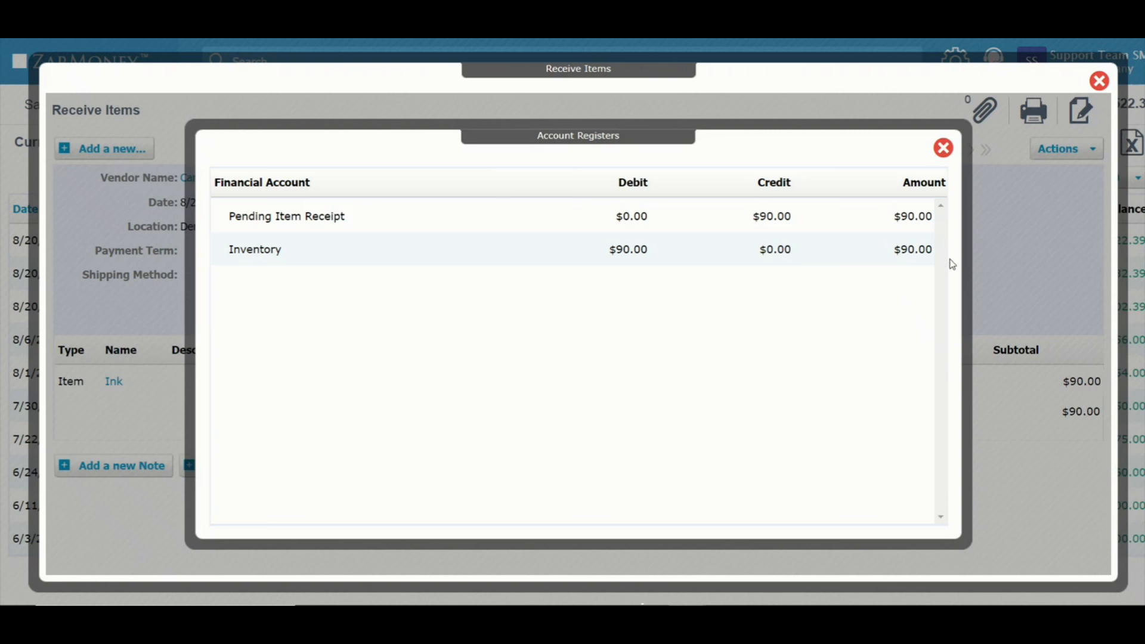
left_click(949, 150)
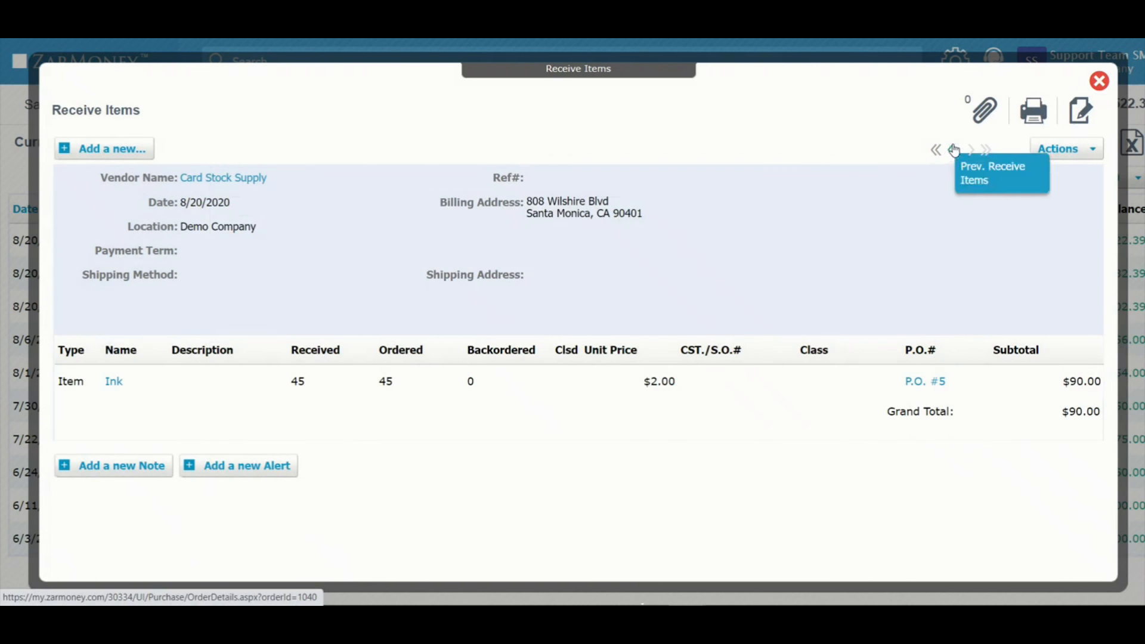
Enter a bill from the Ink receipt dated 08/20/2020 with bill number 784, and save and close it
left_click(1081, 147)
left_click(1064, 171)
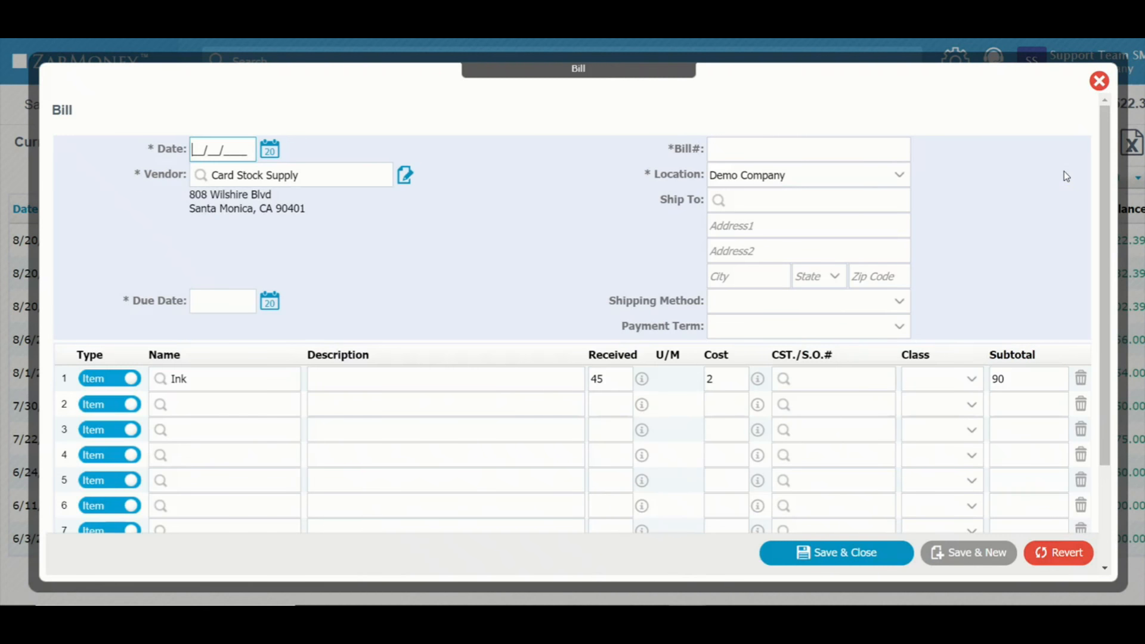
left_click(270, 151)
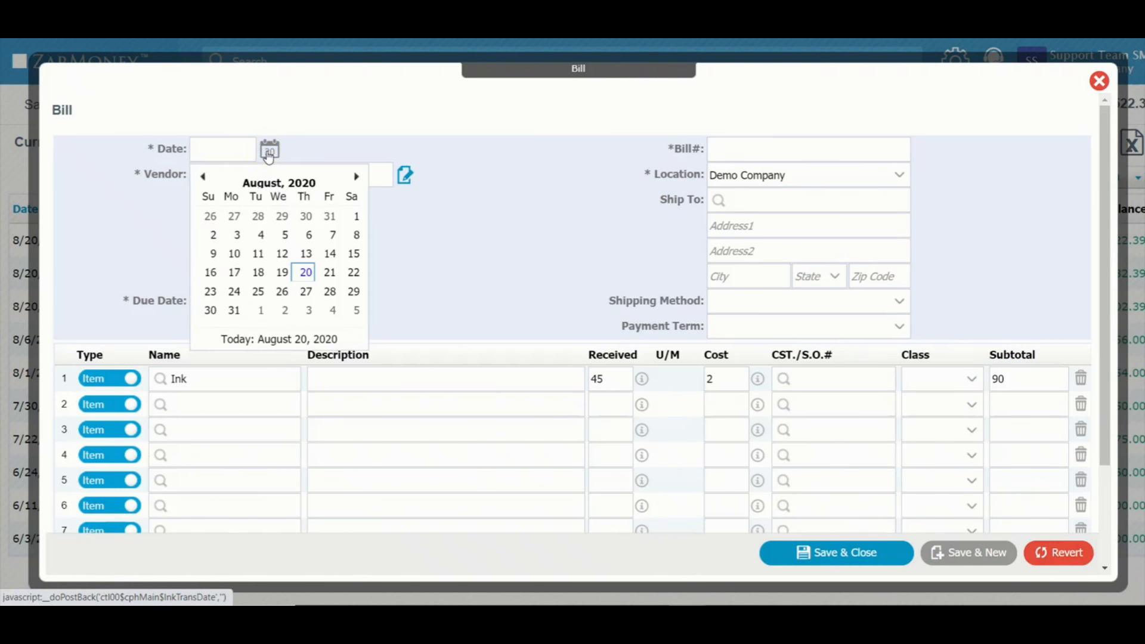
left_click(305, 272)
left_click(786, 150)
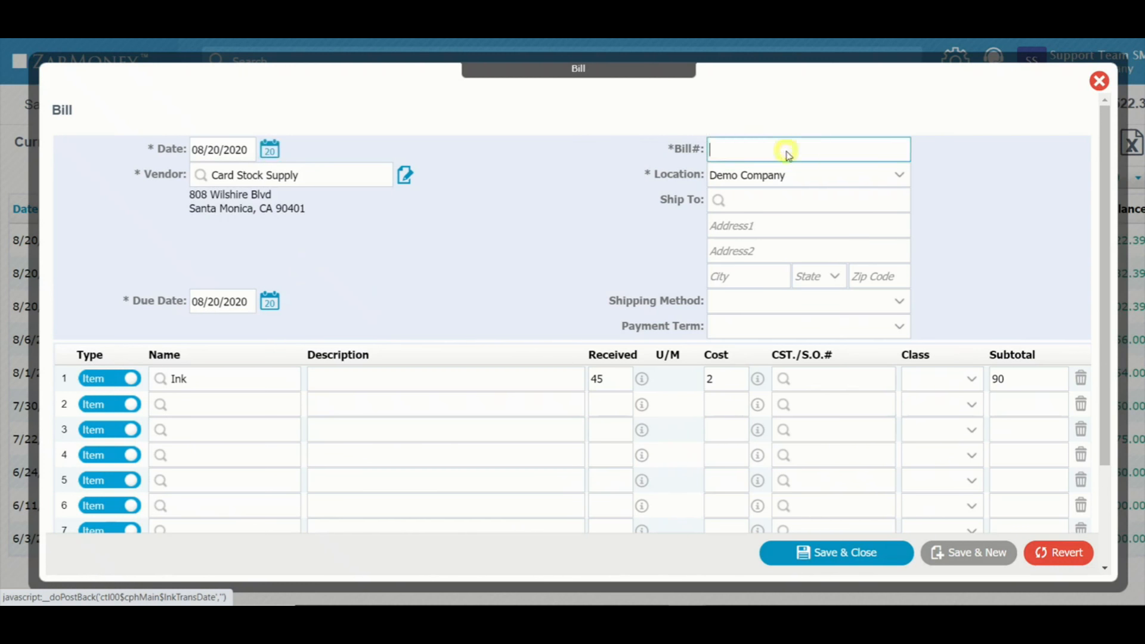
type("784")
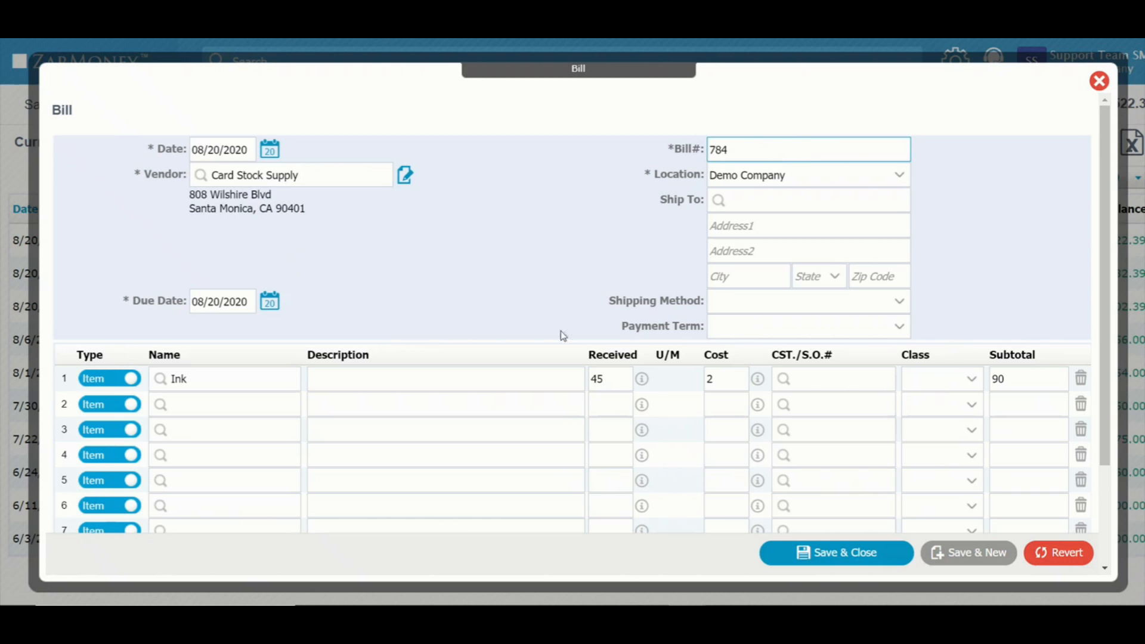
left_click(790, 563)
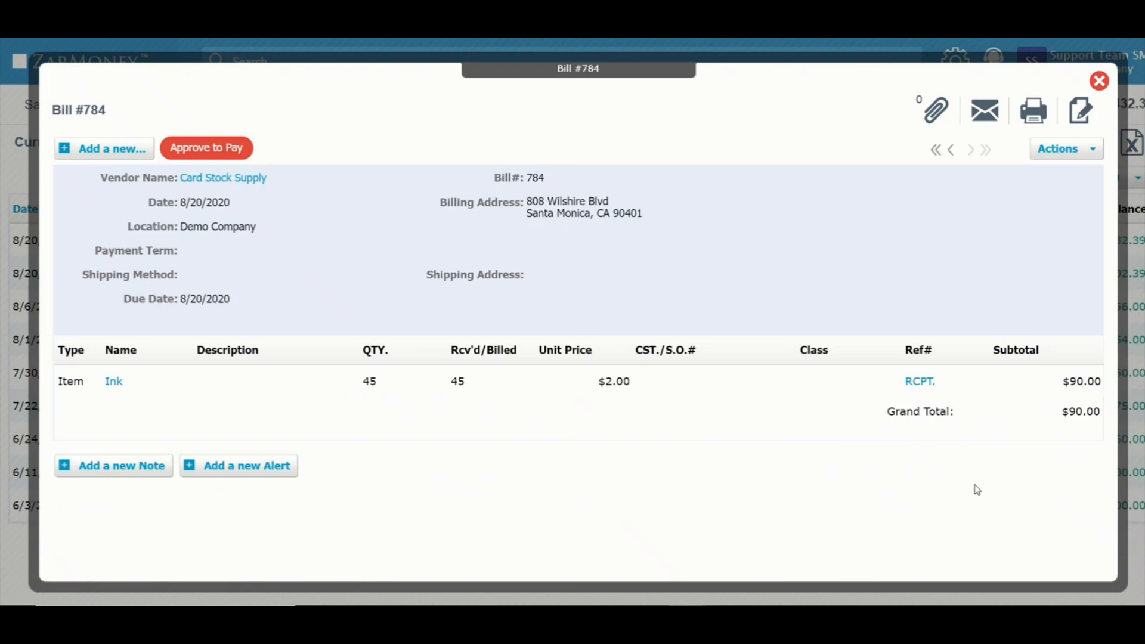
Trace the bill back to its linked receipt and purchase order, and open the Card Stock Supply vendor's transactions
left_click(919, 382)
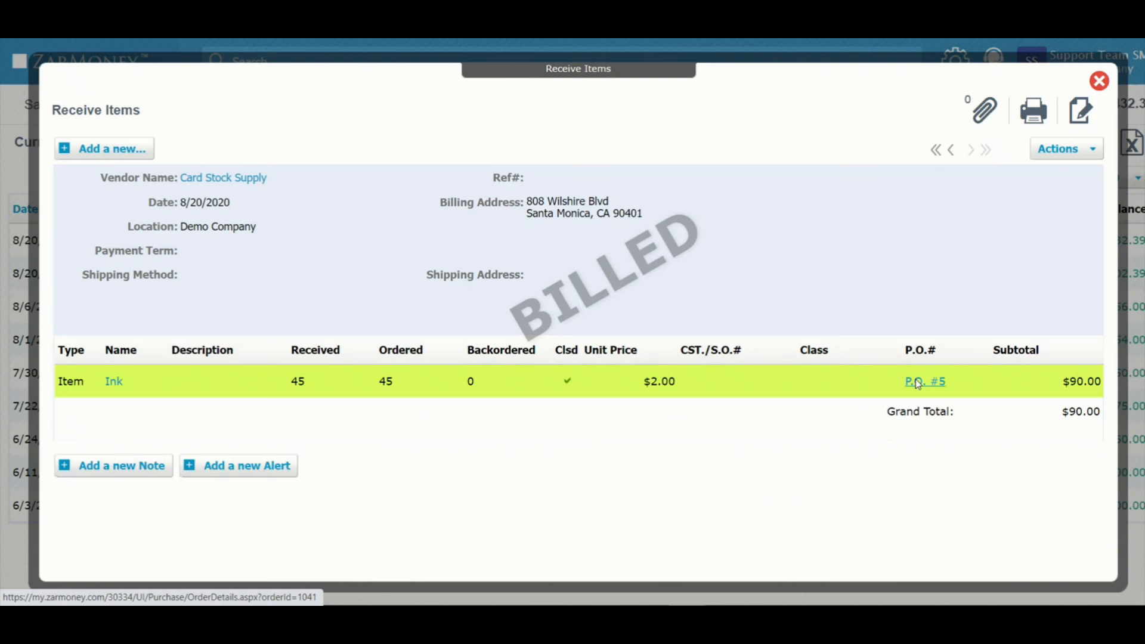
left_click(919, 382)
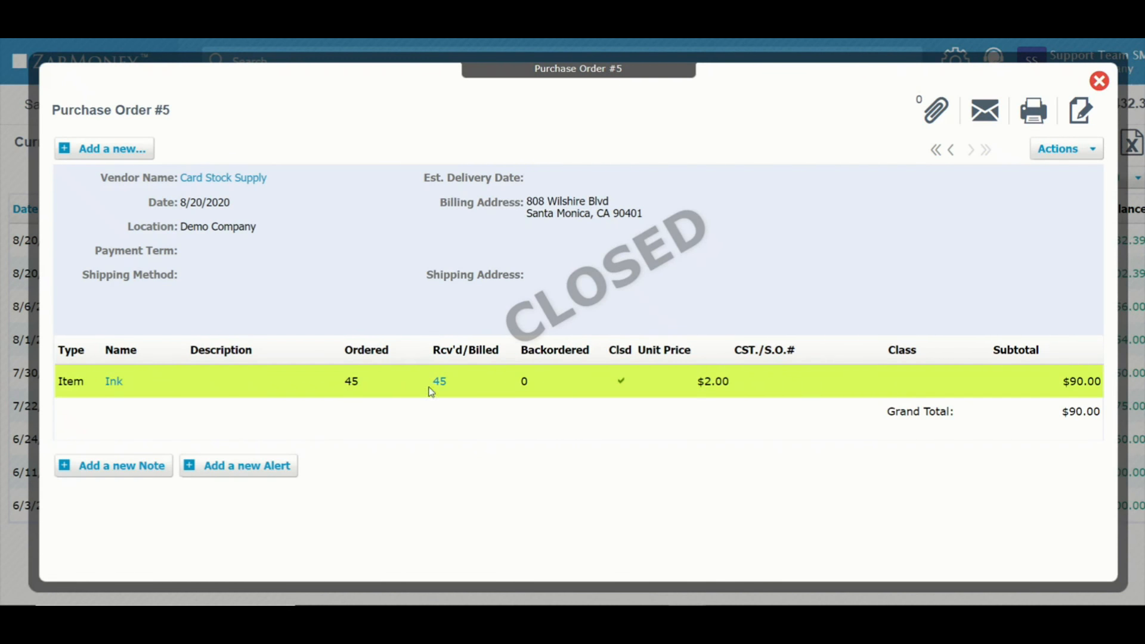
left_click(211, 183)
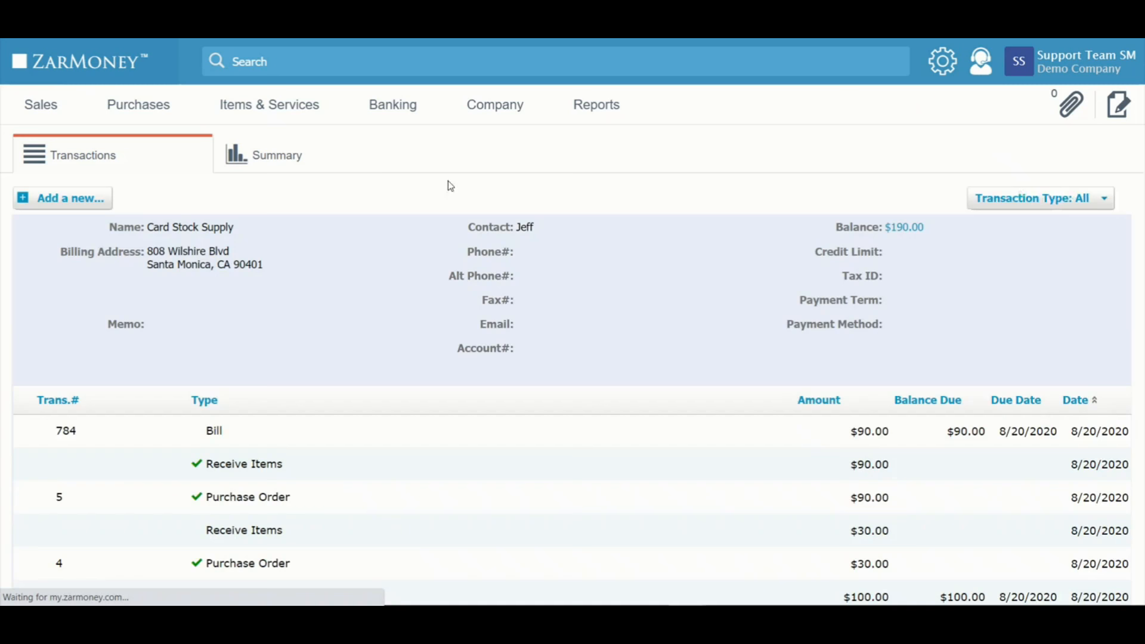
Check bill 784 in the vendor's transactions, and open the Pending Item Receipt account's register from the chart of accounts
left_click(223, 430)
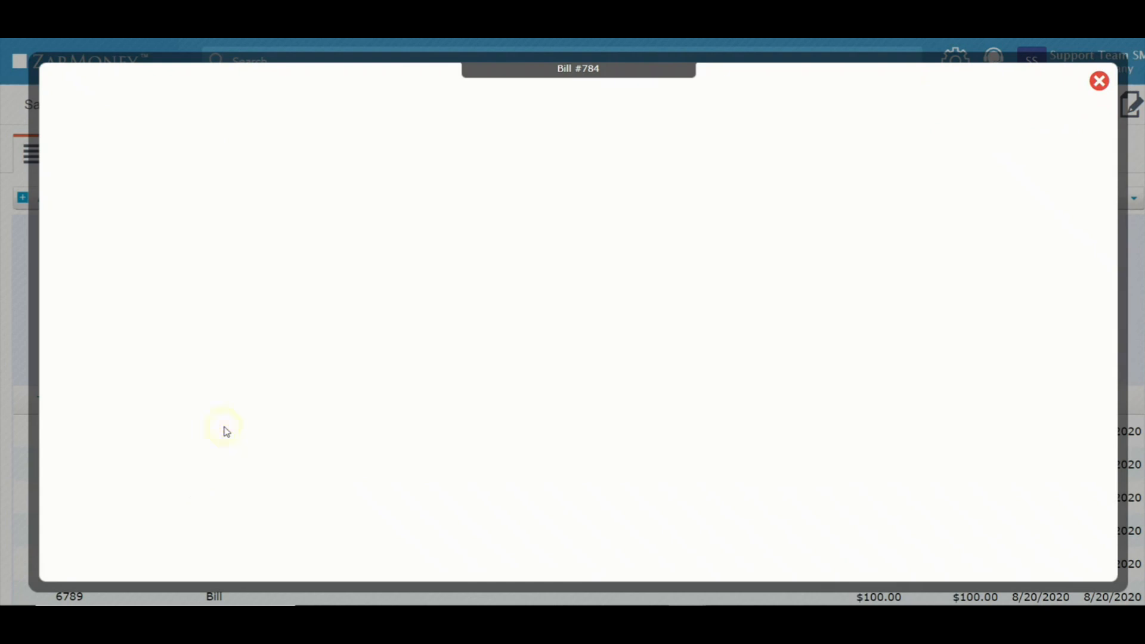
left_click(1100, 80)
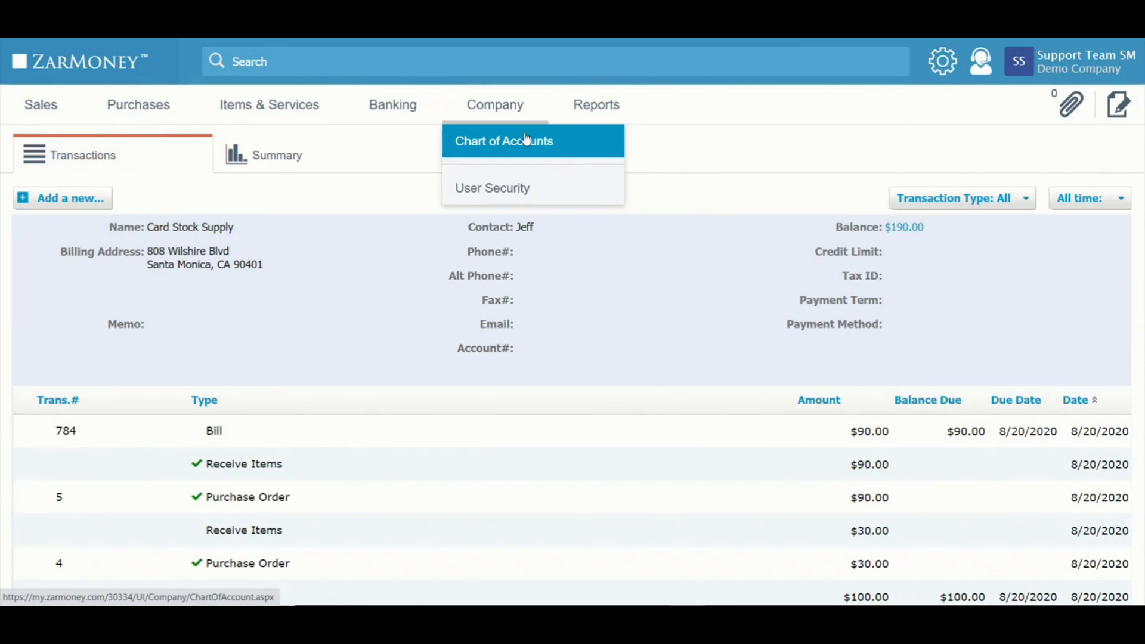
left_click(525, 141)
scroll(523, 238, "down", 15)
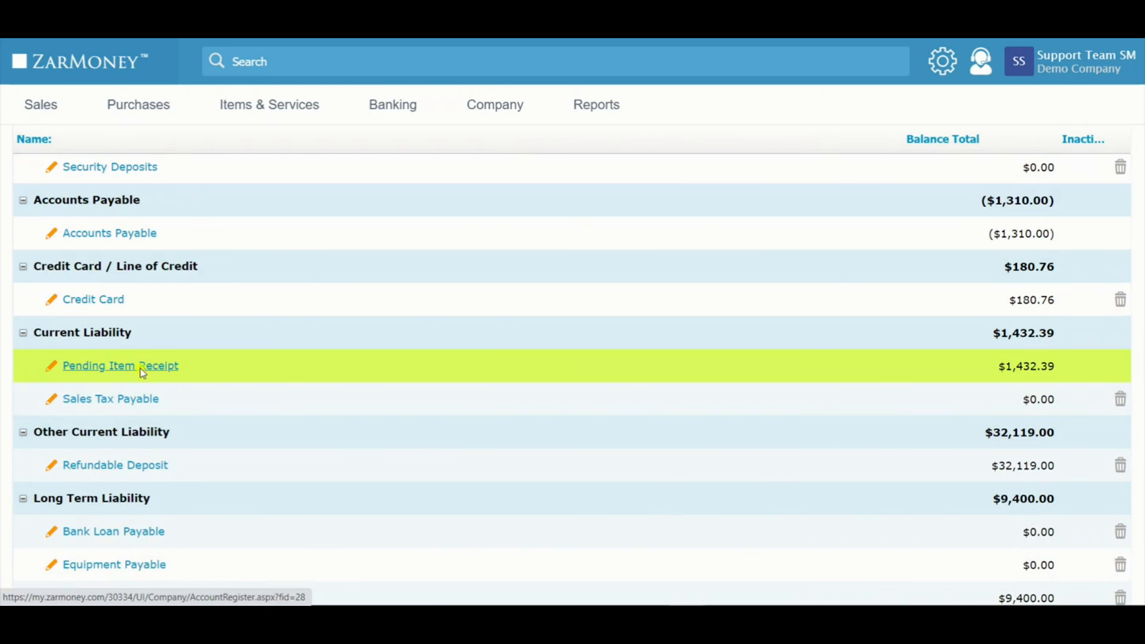
left_click(170, 366)
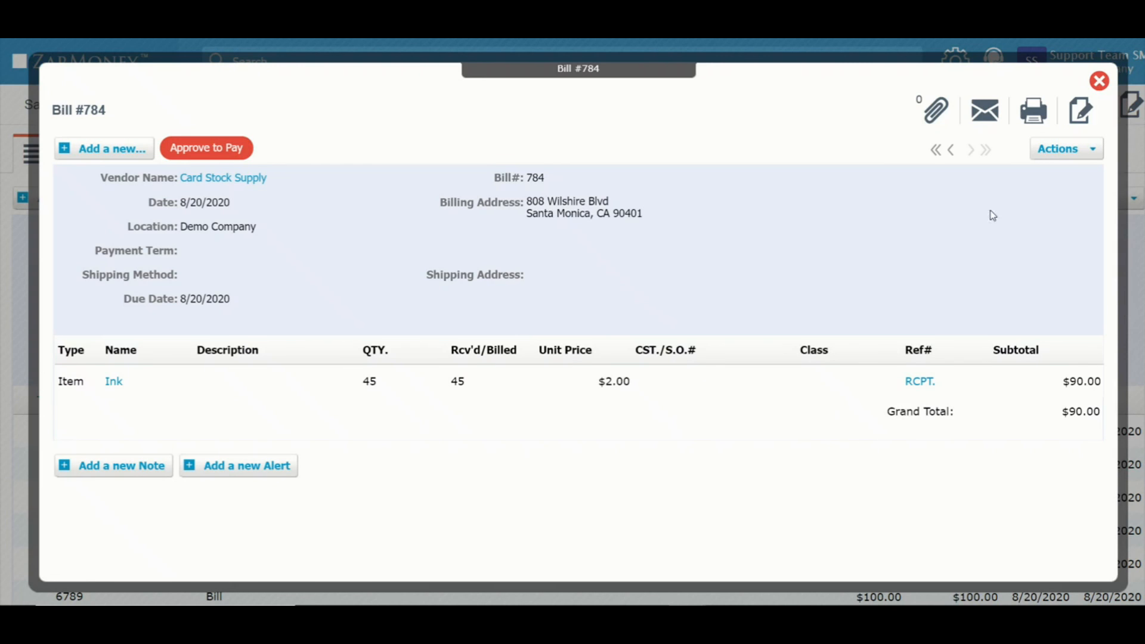
View the account registers affected by bill 784, and close the registers and the bill
left_click(1074, 149)
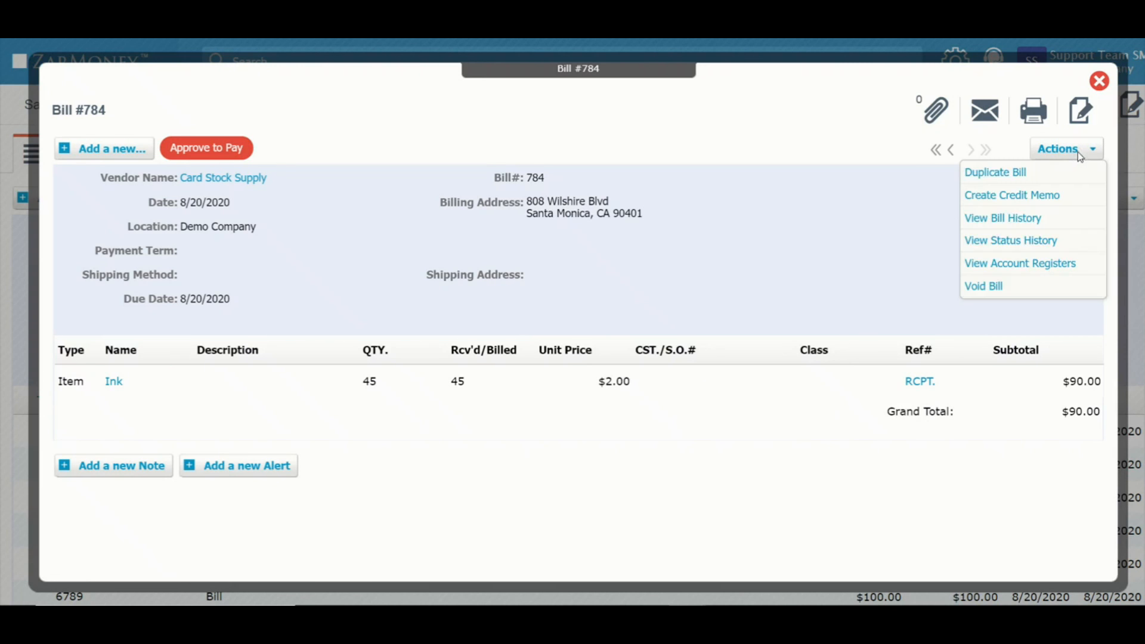
left_click(1079, 263)
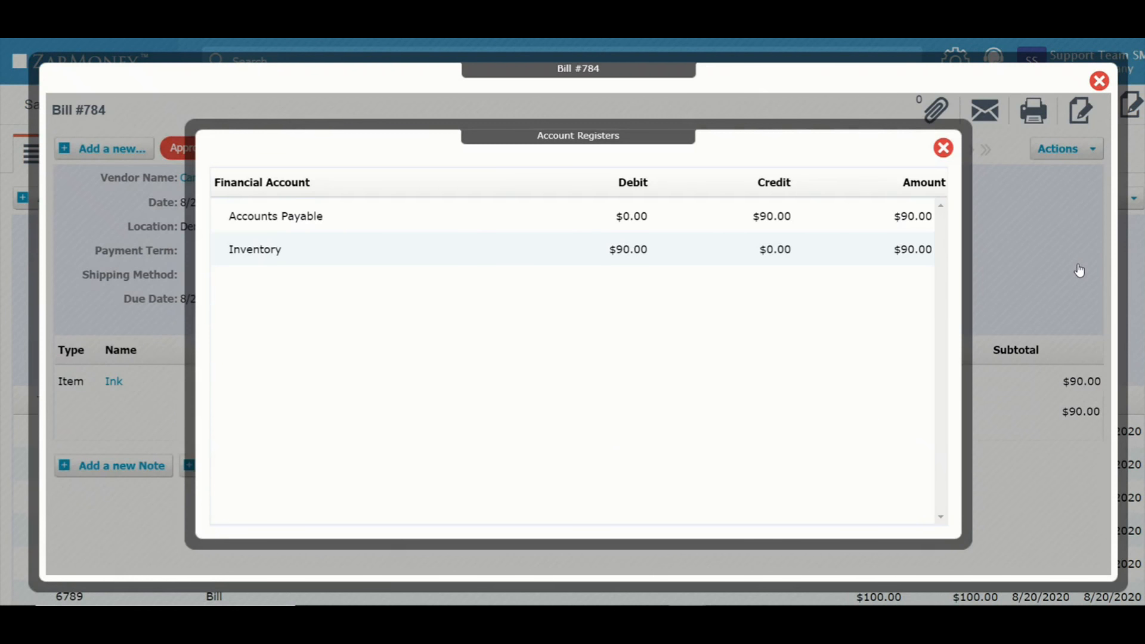
key("Escape")
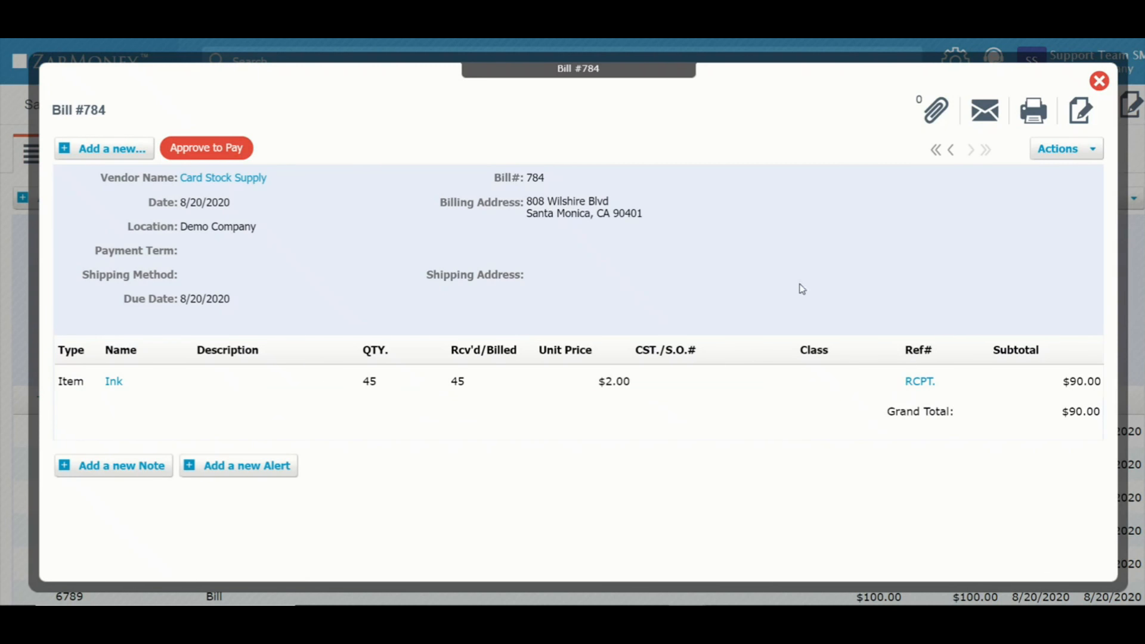
left_click(1100, 80)
Start a new purchase order with Card Stock Supply as the vendor
mouse_move(133, 110)
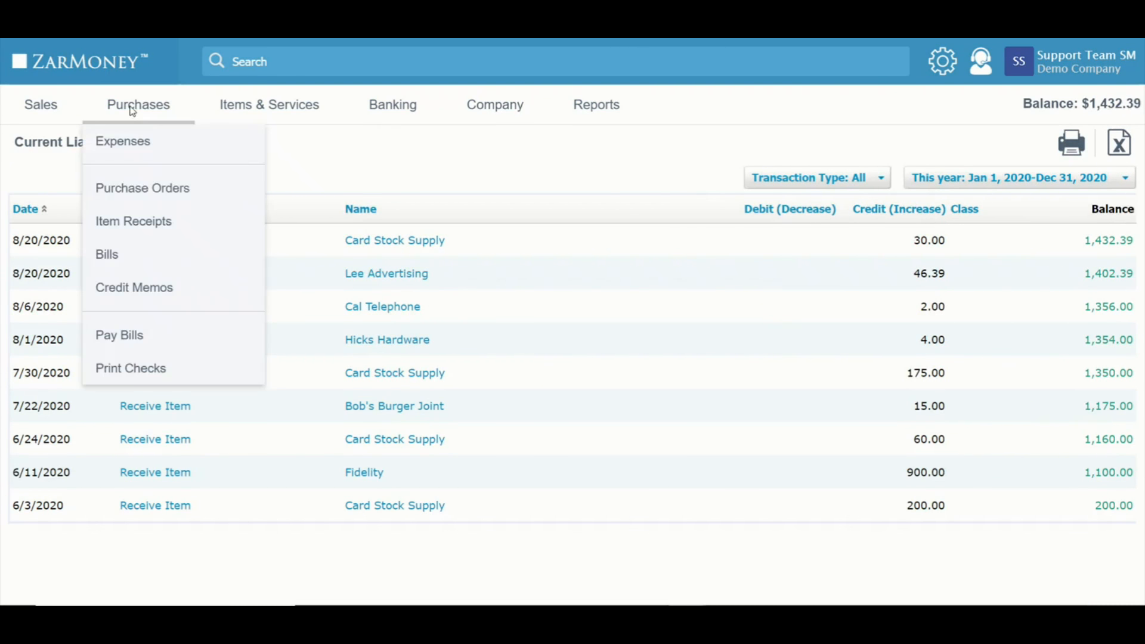
left_click(237, 187)
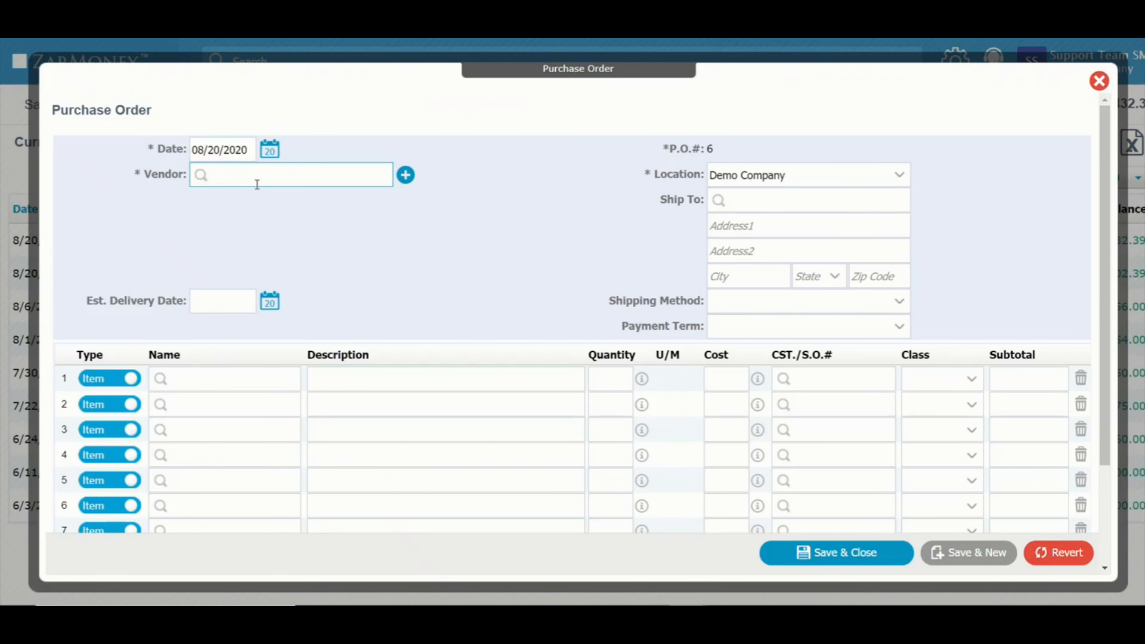
type("card")
left_click(277, 228)
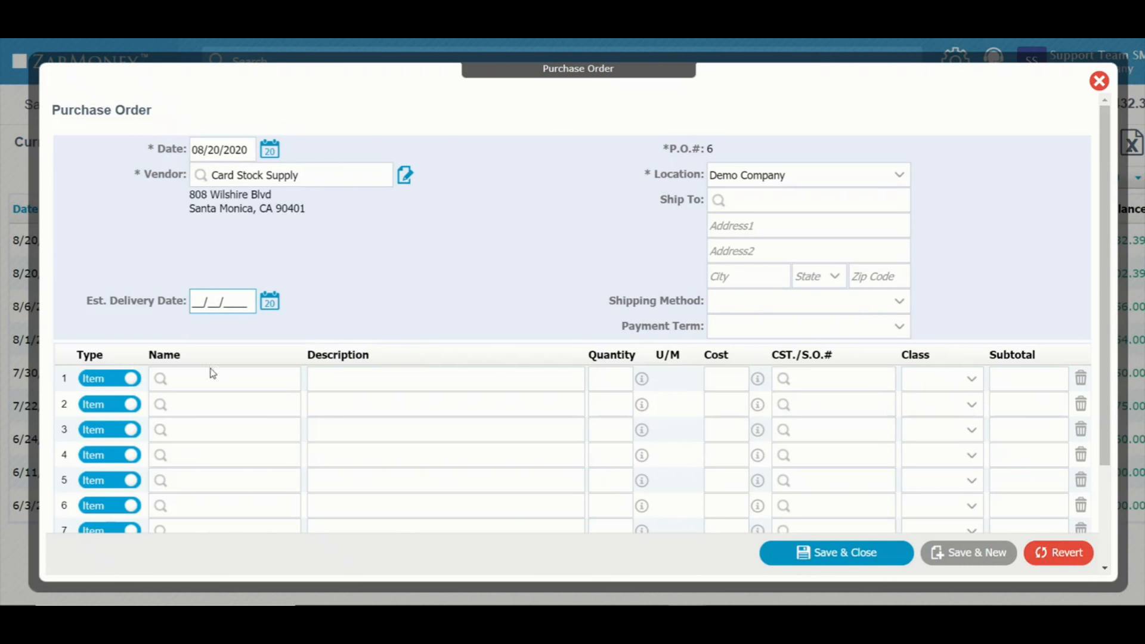
Add the item Ink with a quantity of 10 to the purchase order, and save and close it
left_click(228, 384)
type("ink")
left_click(231, 428)
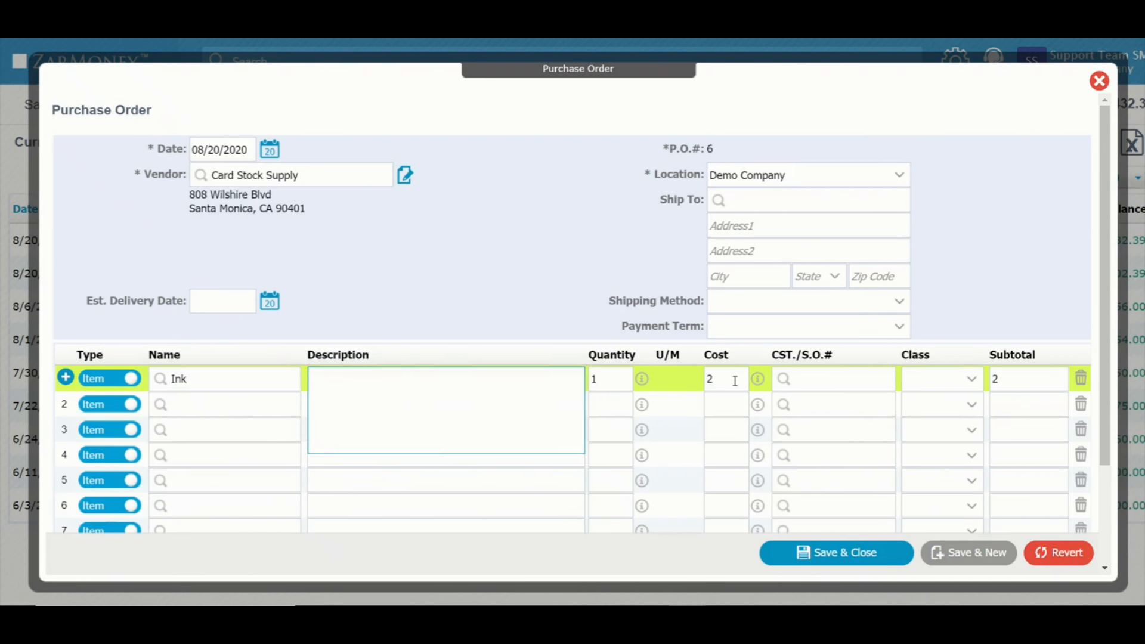
left_click(611, 379)
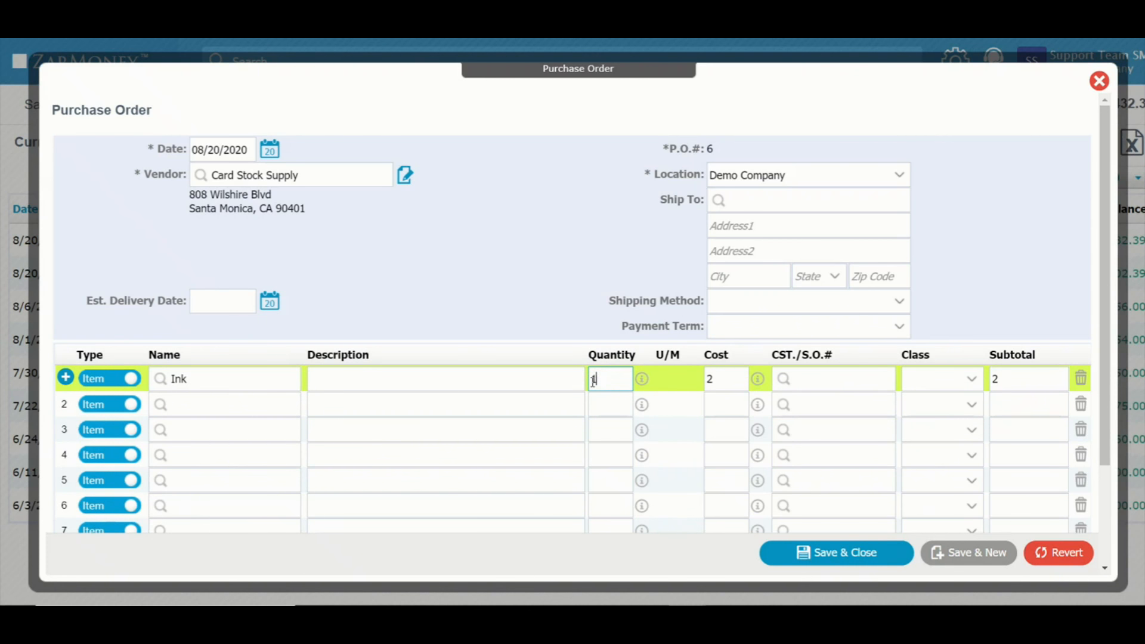
type("0")
left_click(882, 560)
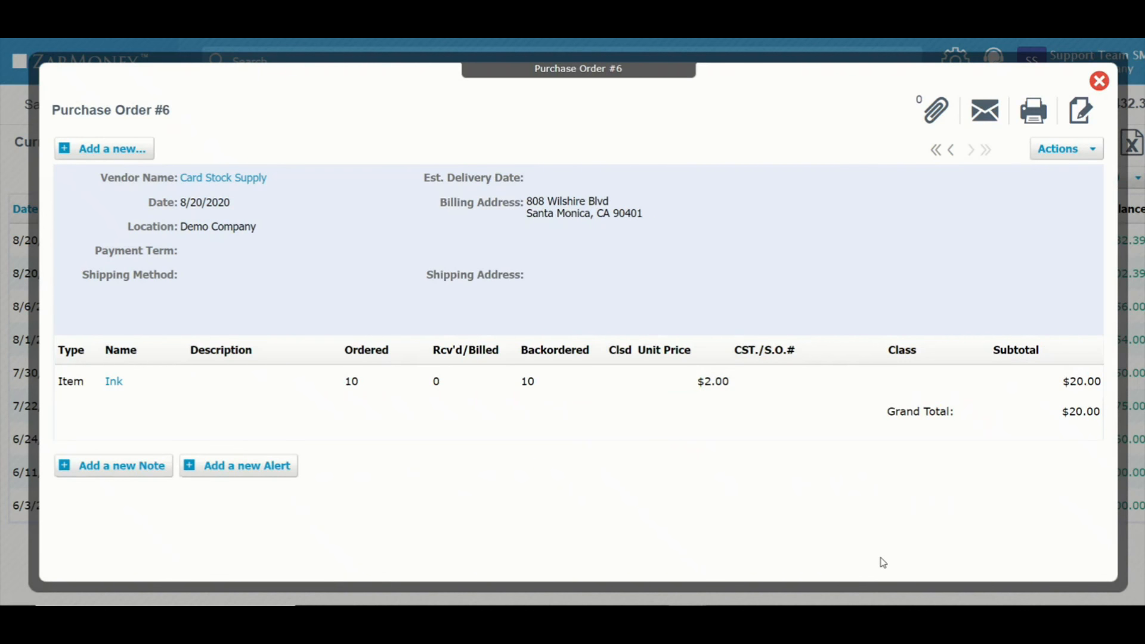
Enter a bill directly from the Ink purchase order, dated 08/20/2020 with bill number 147, and save and close it
left_click(1068, 149)
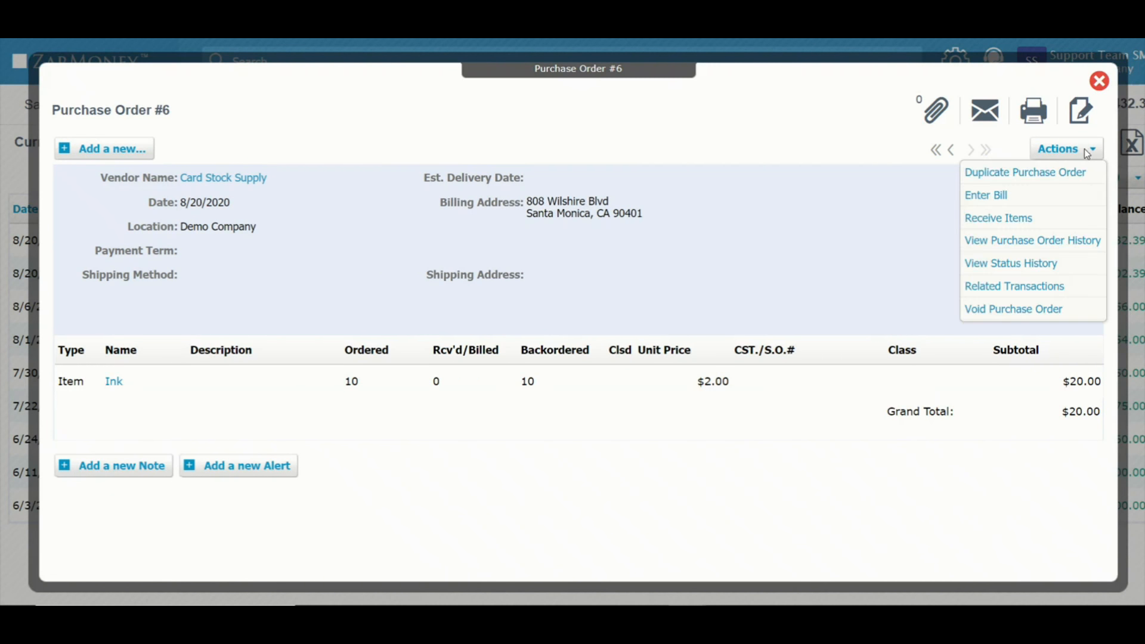
left_click(1084, 201)
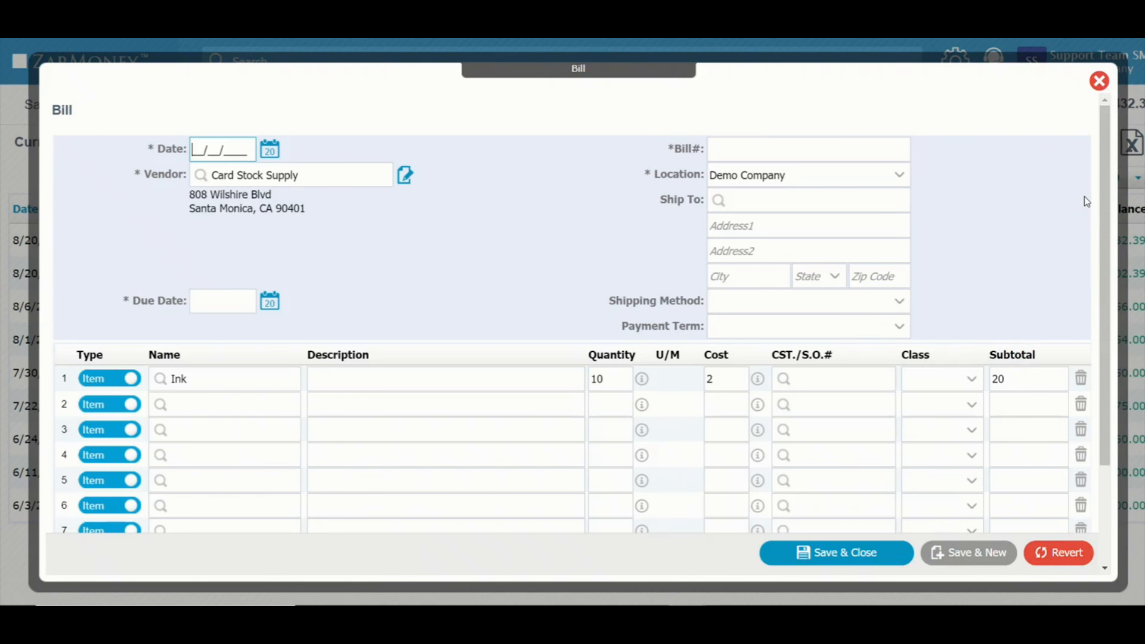
left_click(270, 149)
left_click(307, 271)
left_click(742, 146)
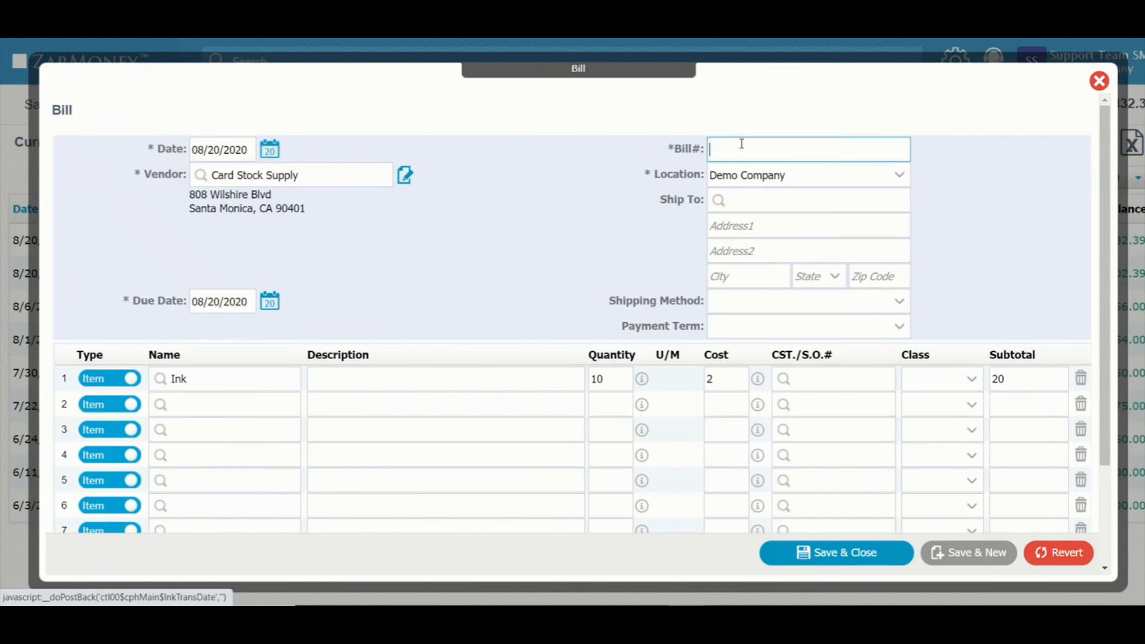
type("147")
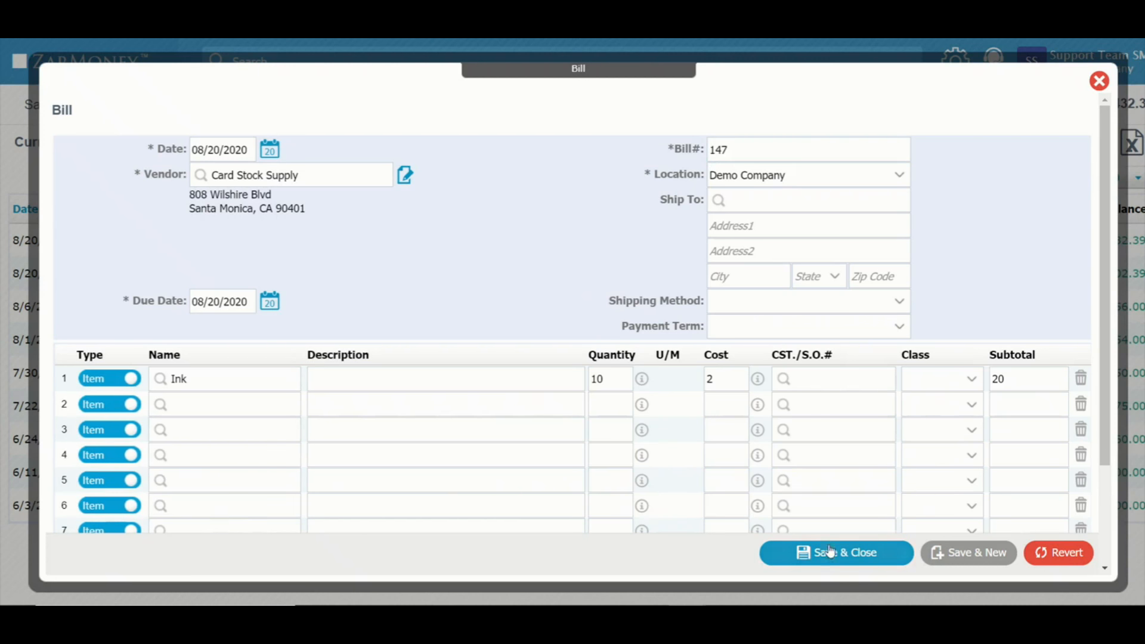
left_click(834, 554)
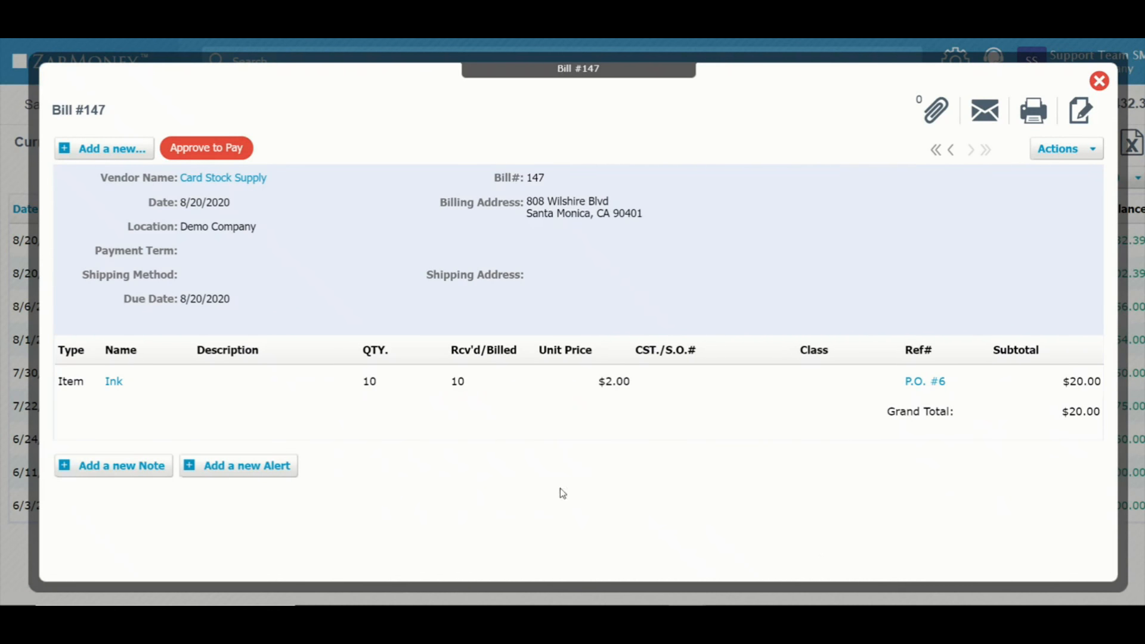
Review the Ink item's stock and order quantities from bill 147, close both windows, and return to the home dashboard
left_click(114, 382)
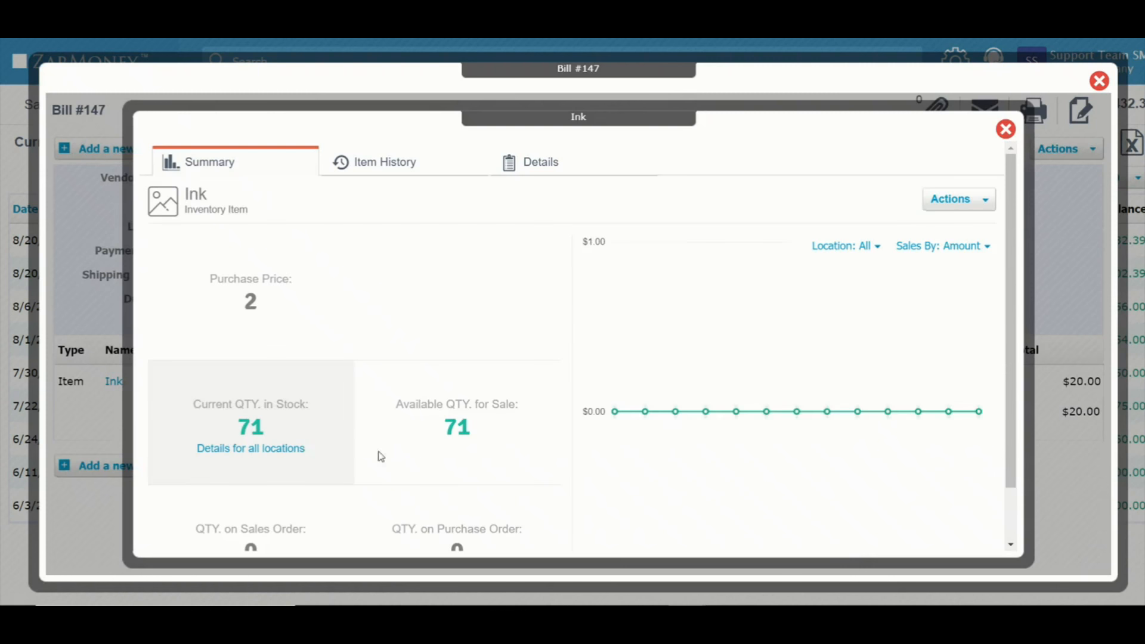
scroll(567, 484, "down", 1)
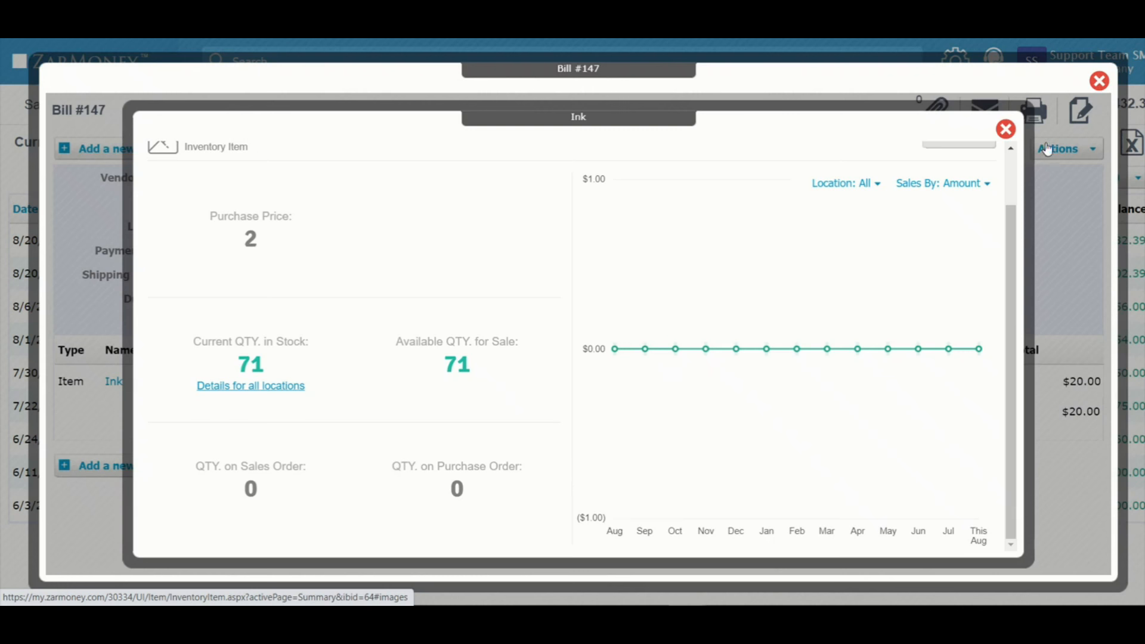
left_click(1006, 129)
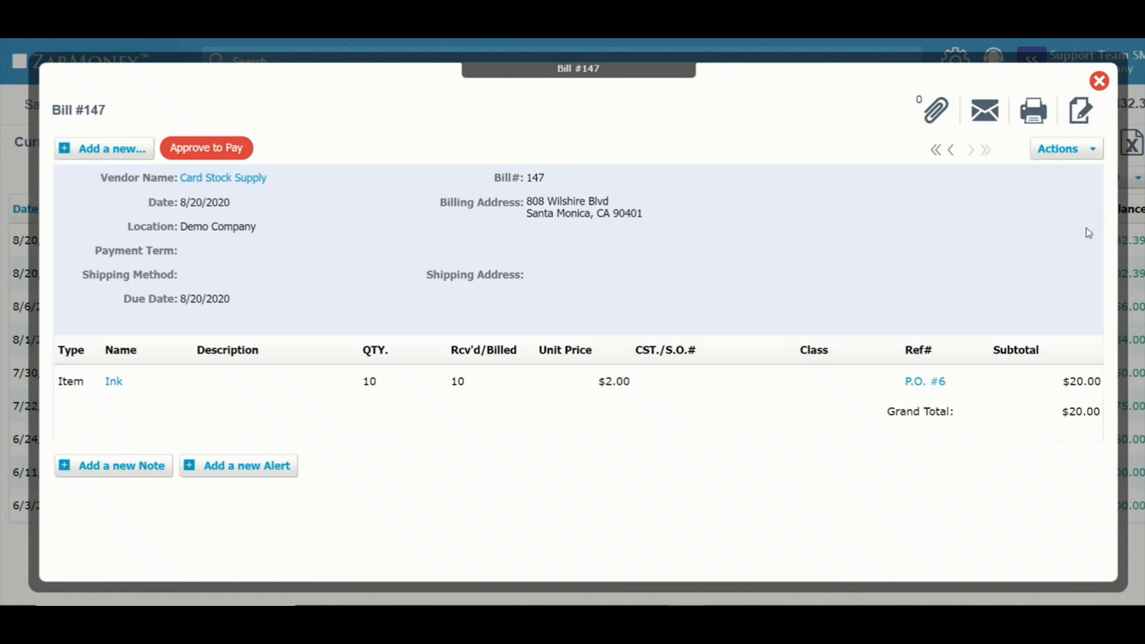
left_click(1100, 80)
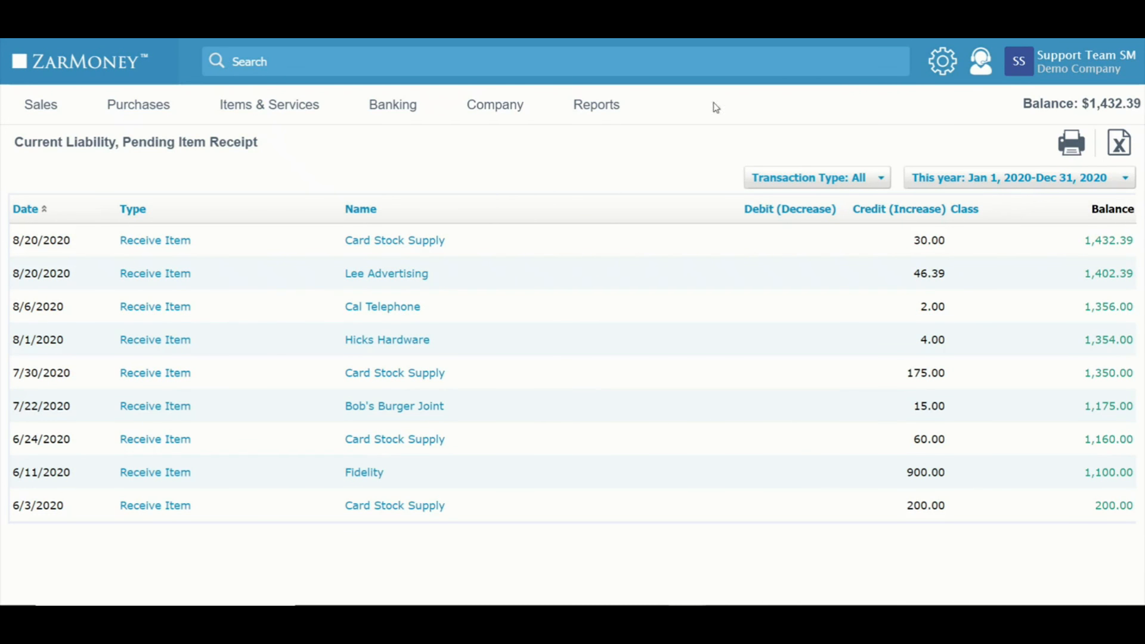
left_click(90, 70)
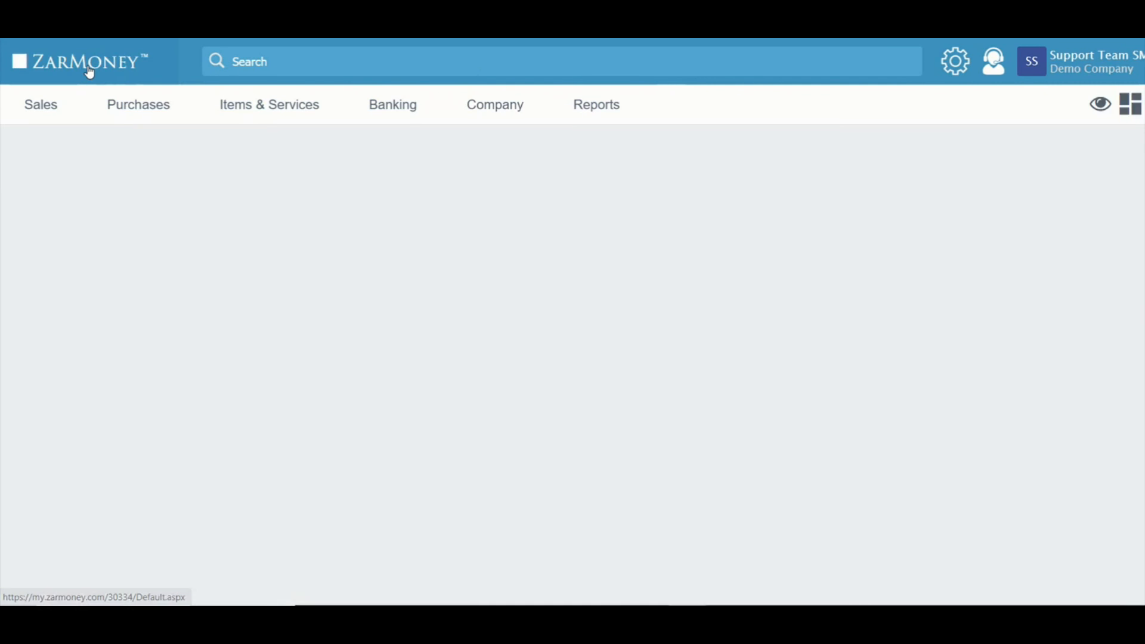